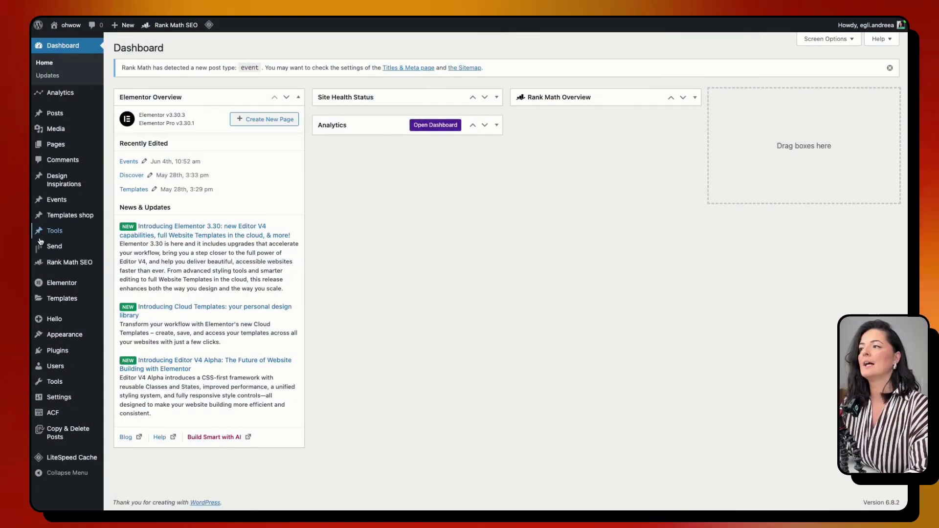
- On Send's pricing page, choose Start for Free to reach the WordPress.org plugin listing
mouse_move(72, 169)
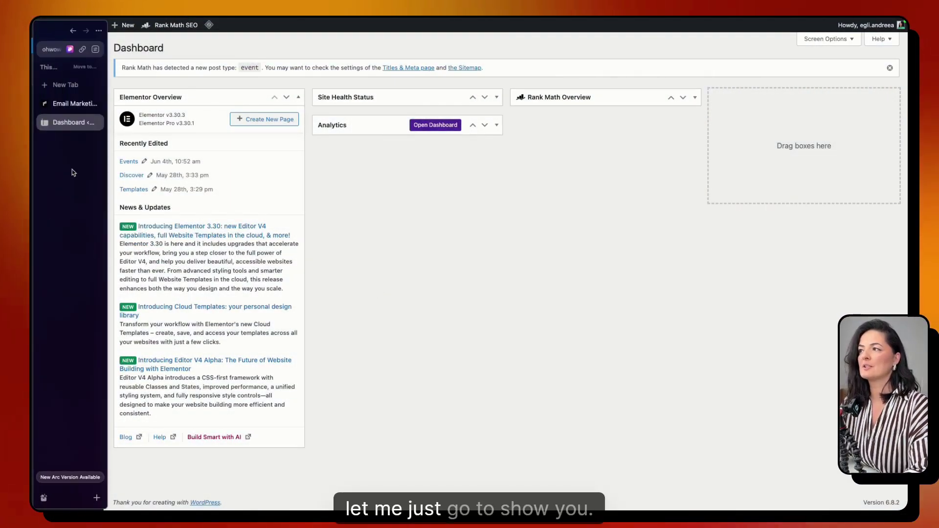
left_click(63, 101)
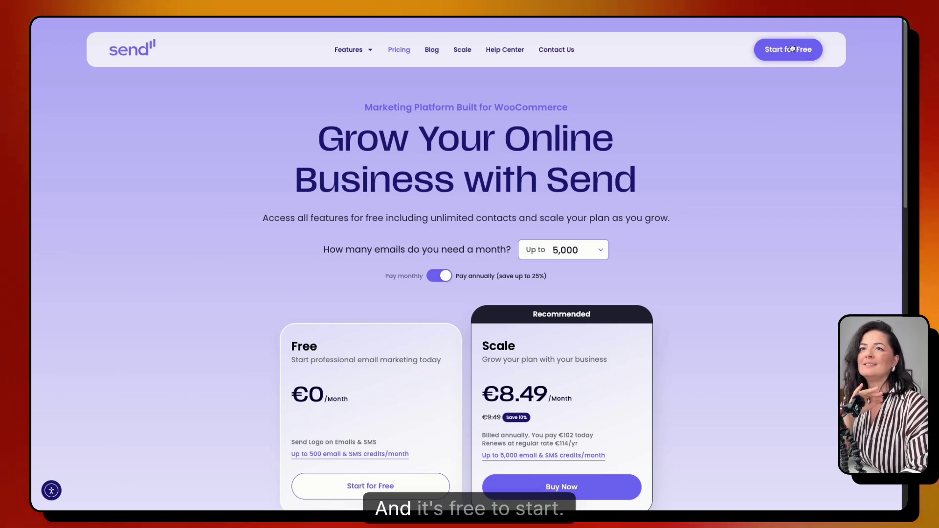
scroll(753, 333, "down", 2)
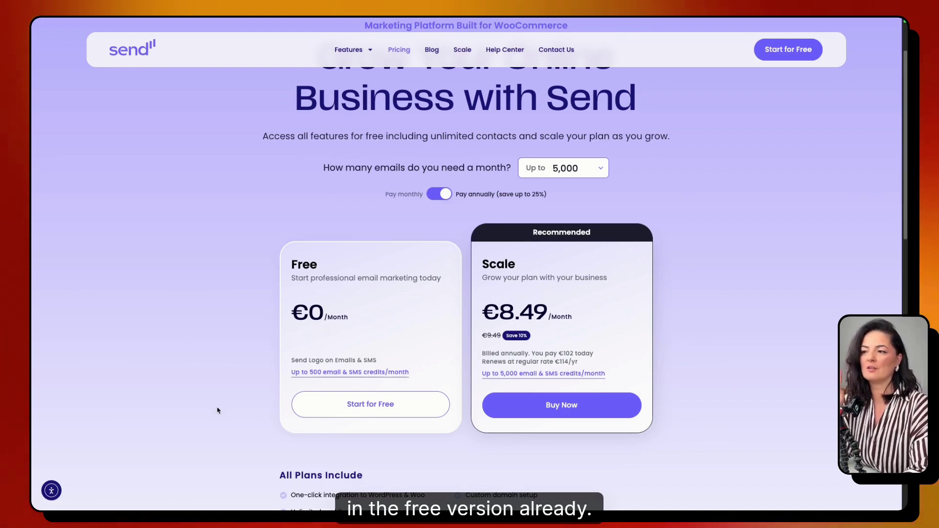
left_click(327, 413)
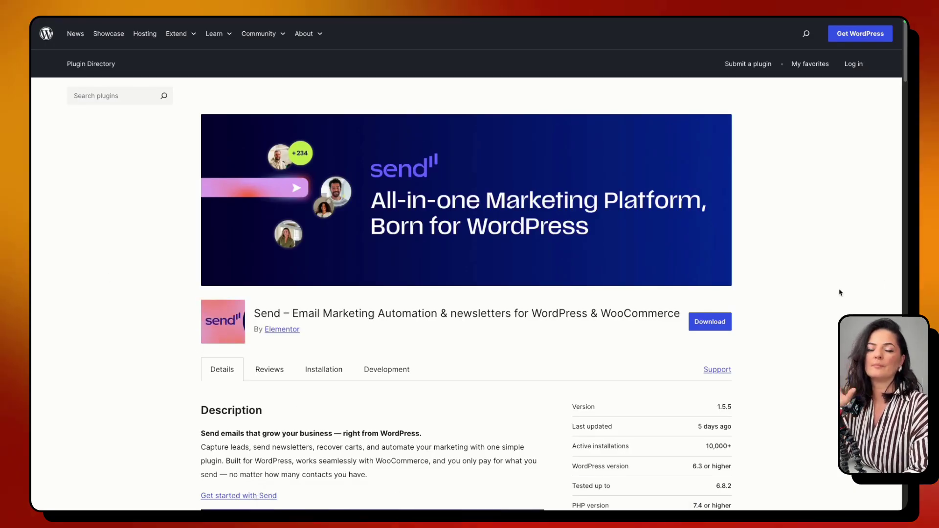
- Download the Send plugin zip from WordPress.org and return to the WordPress Dashboard
left_click(713, 327)
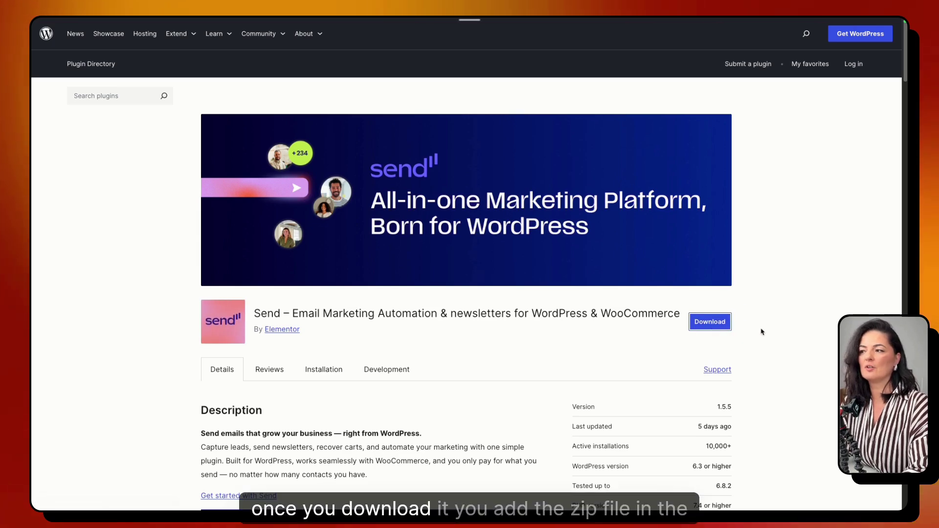
mouse_move(34, 328)
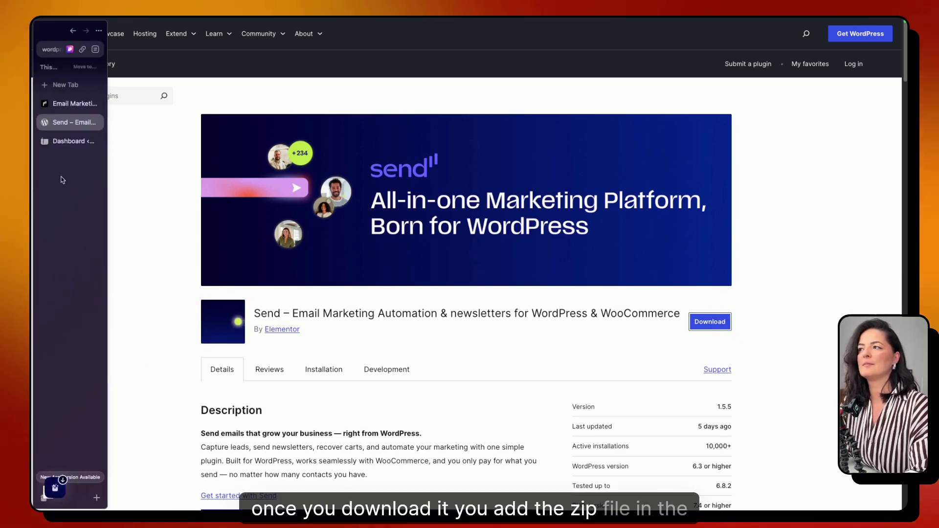
left_click(69, 141)
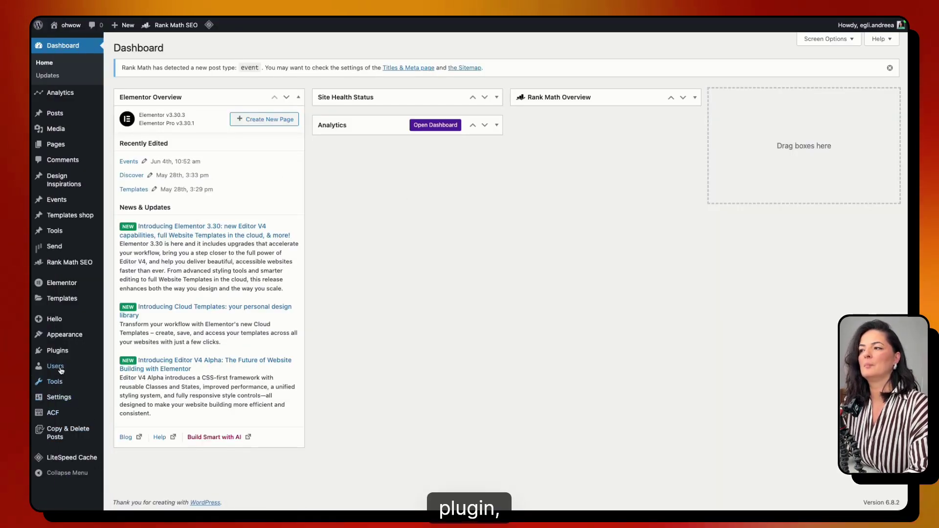
- Go to Plugins > Add Plugin > Upload Plugin, then open the Send Overview dashboard
mouse_move(56, 351)
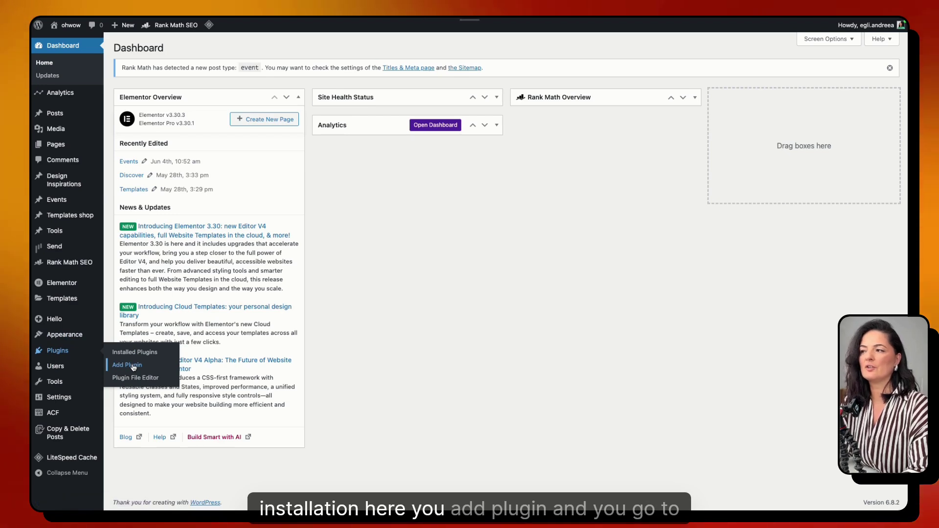
left_click(128, 366)
left_click(197, 48)
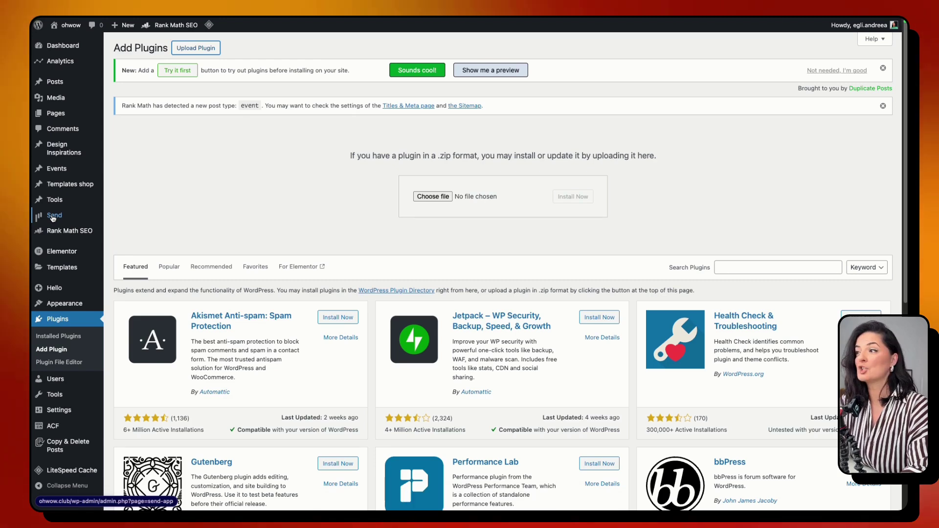
left_click(60, 218)
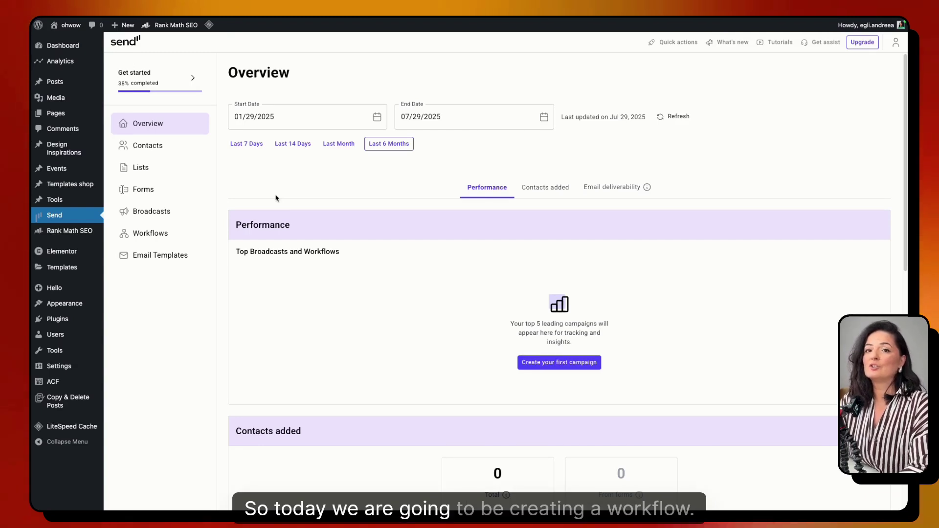
- Visit Send's Workflows page, then move on to the empty Lists page
left_click(158, 242)
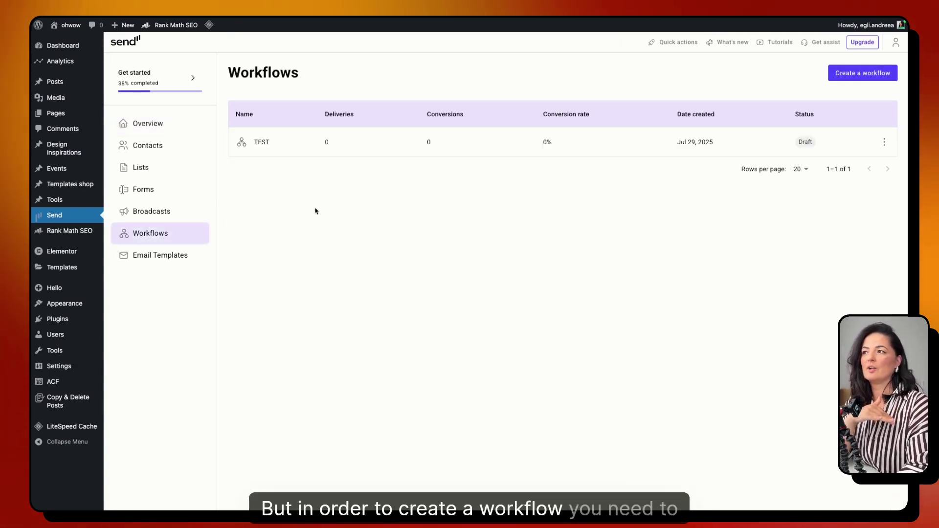
left_click(150, 175)
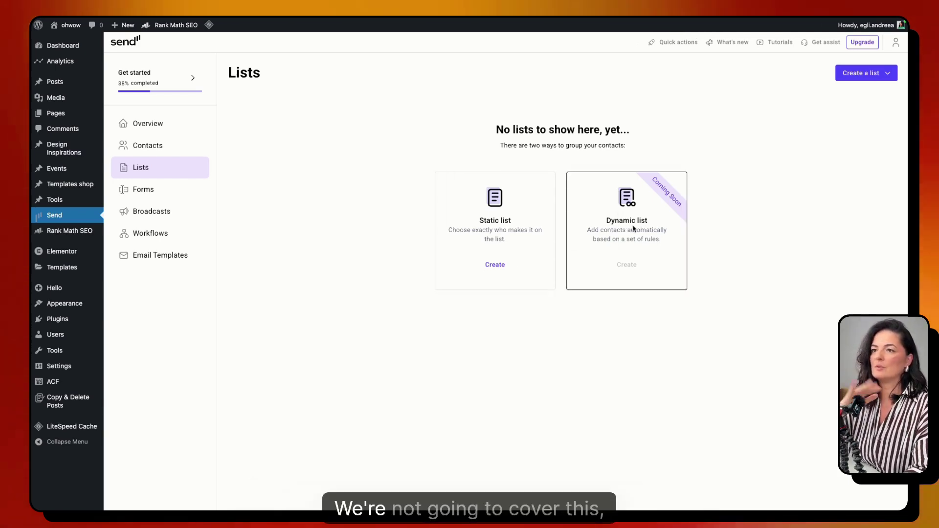
- Add a static list called 'Newsletter form submission' from the Lists page
left_click(496, 265)
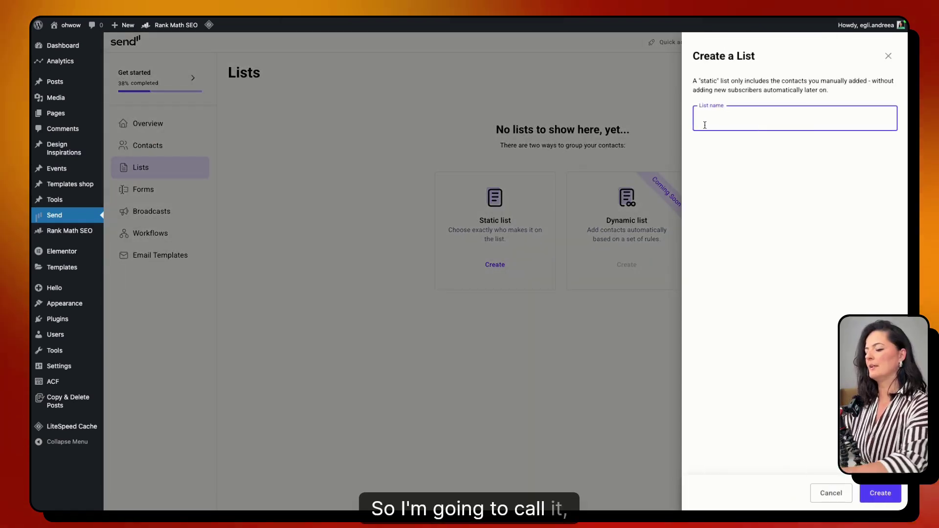
type("Newlw")
key("BackSpace")
key("BackSpace")
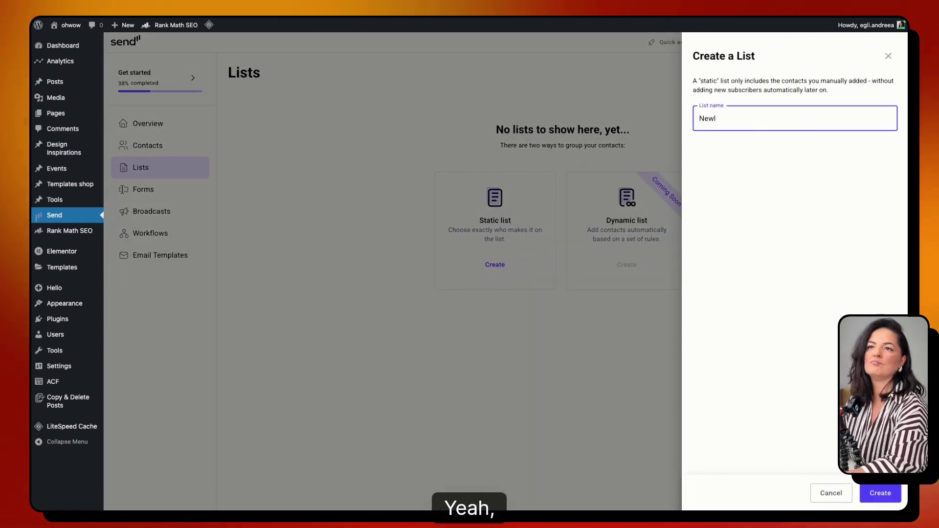
type("sletter")
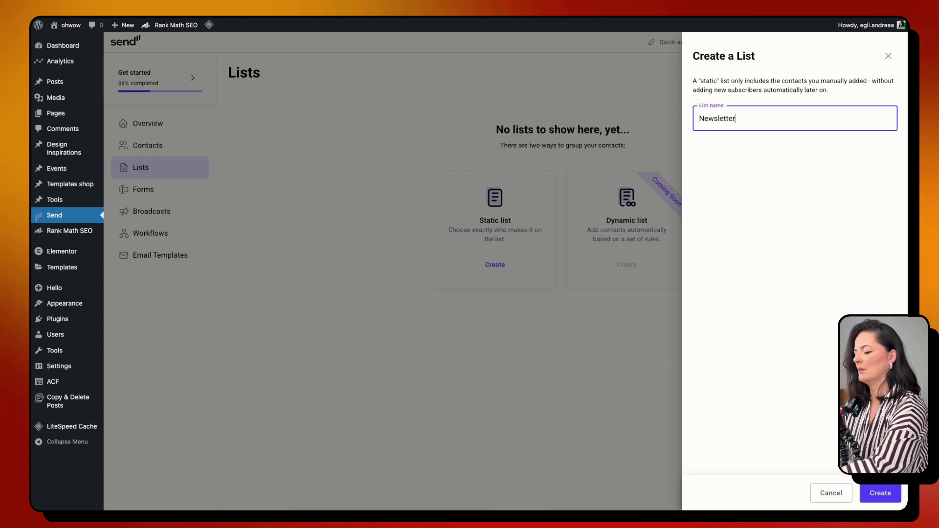
type(" form ")
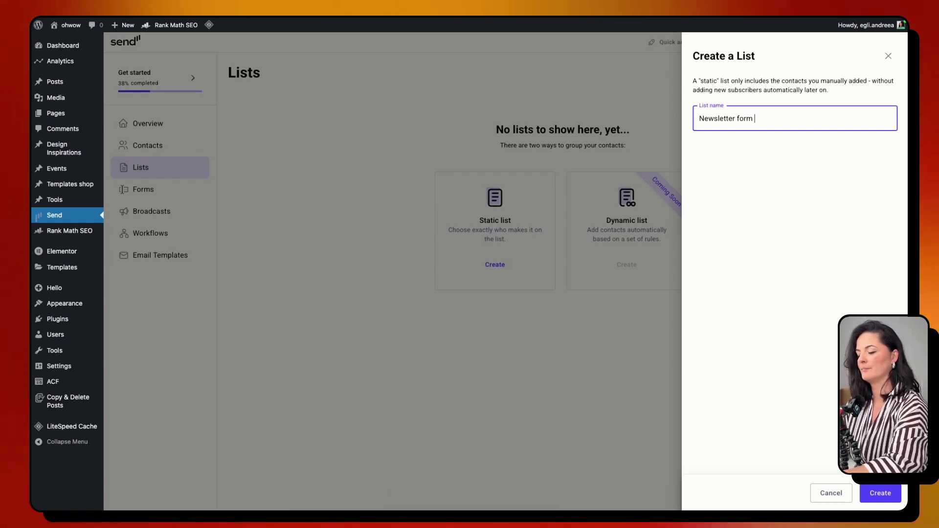
type("submission")
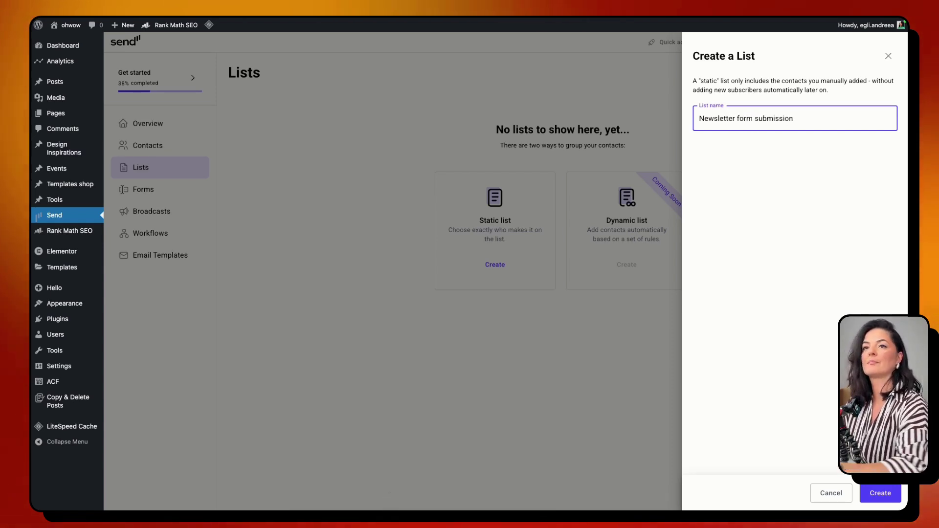
left_click(872, 491)
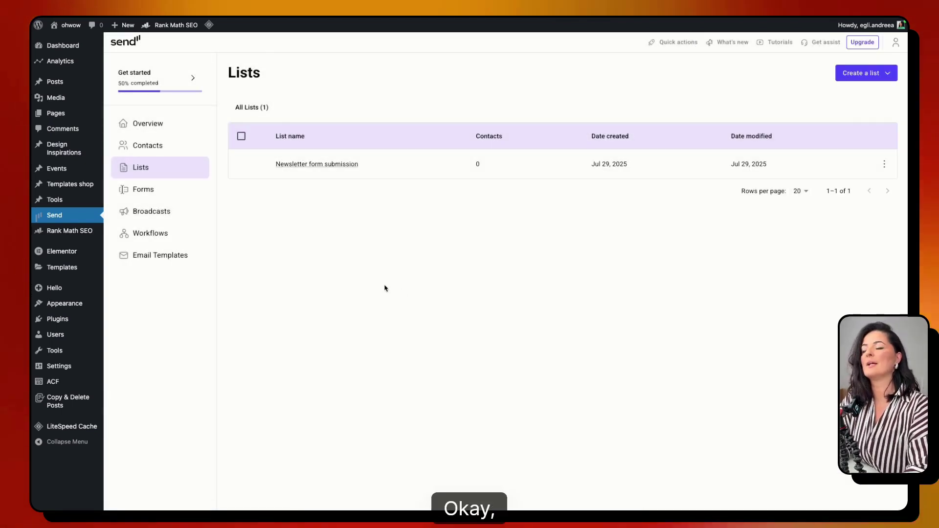
- Connect Elementor Pro from Send's Forms › Manage form plugins page
left_click(139, 192)
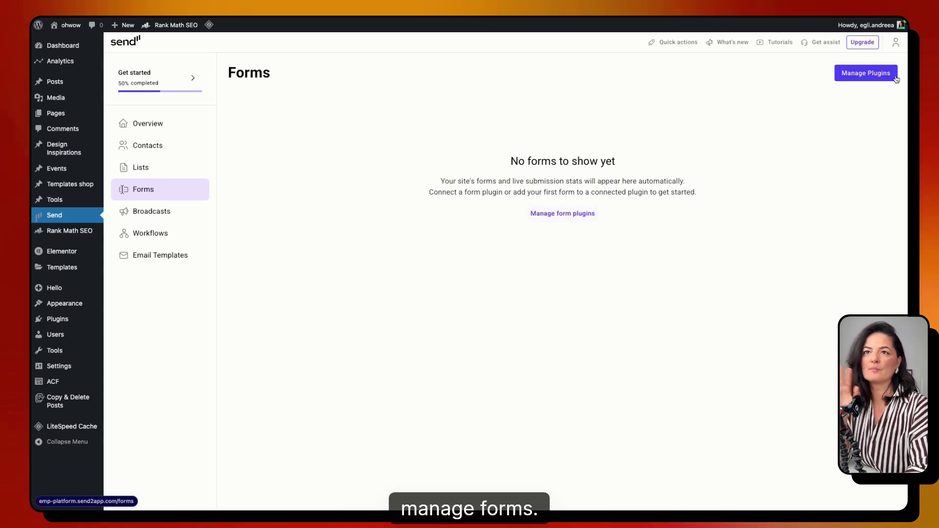
left_click(587, 215)
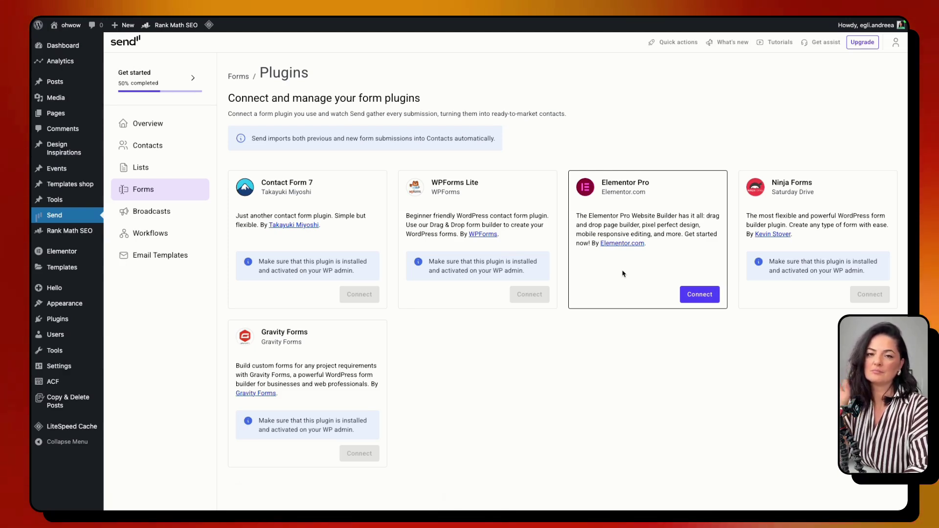
left_click(709, 297)
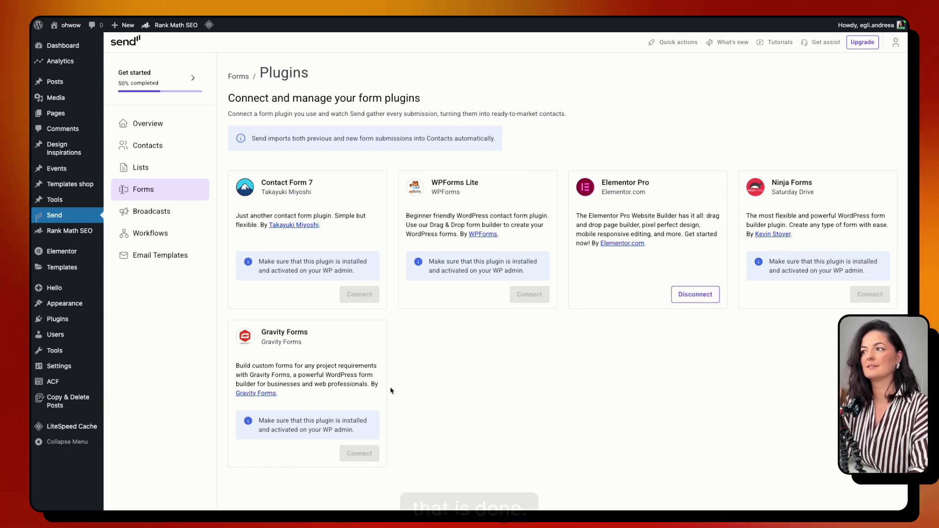
- Start a new workflow from templates and filter the gallery to Engagement Related
left_click(169, 235)
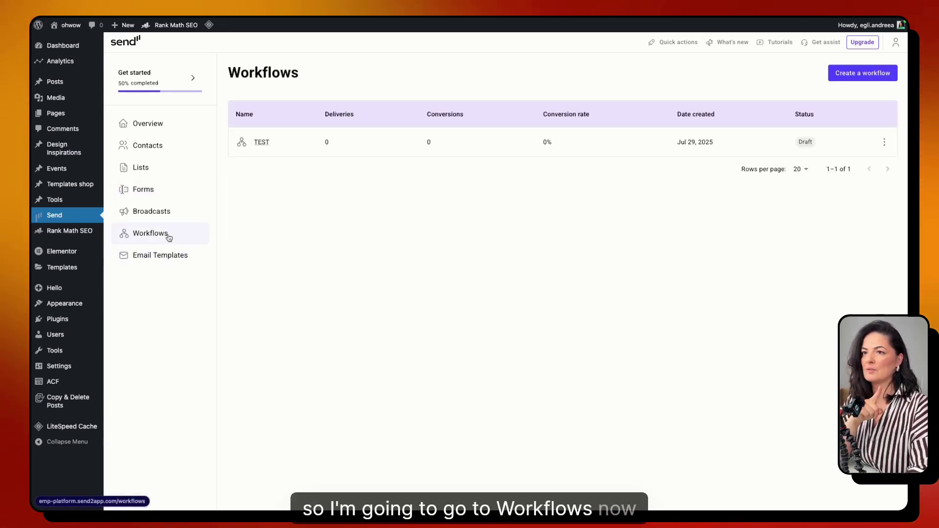
left_click(853, 73)
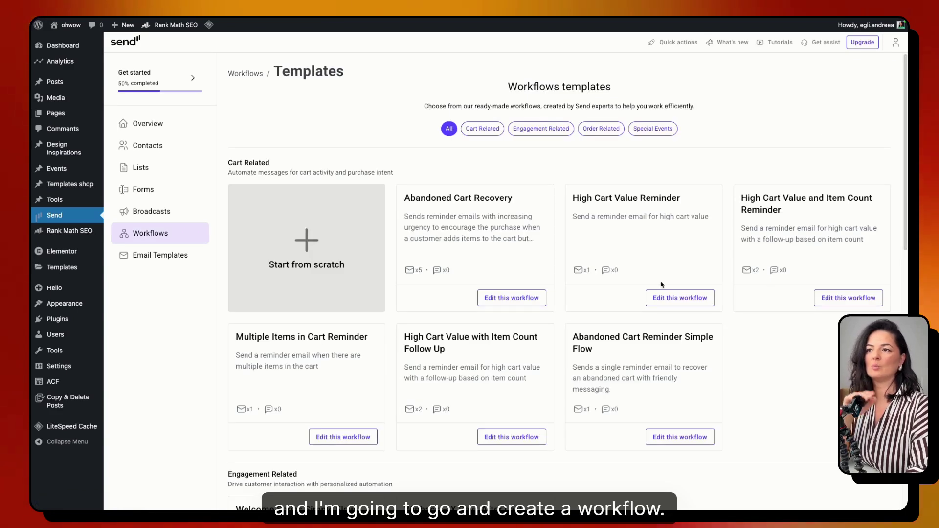
left_click(541, 128)
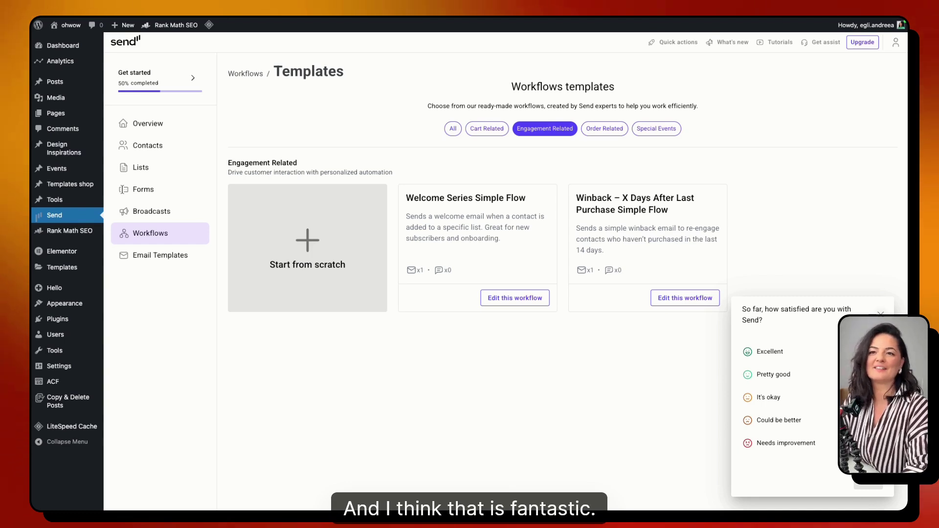
- Start a workflow named 'template giveway' from the Welcome Series Simple Flow template
left_click(880, 313)
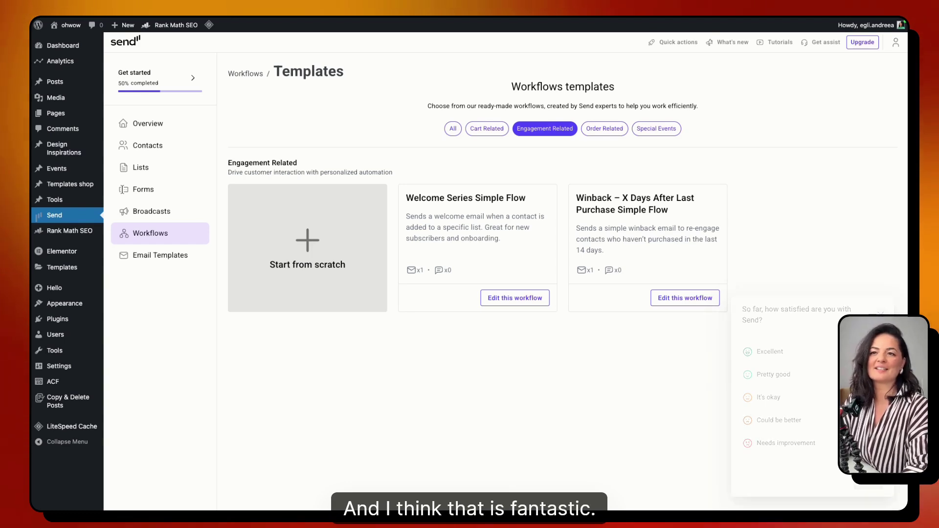
left_click(518, 300)
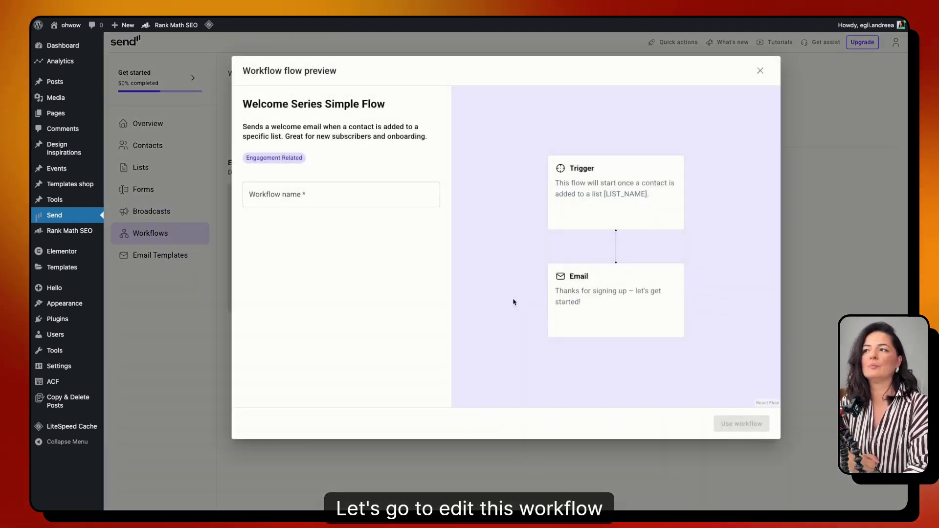
left_click(338, 193)
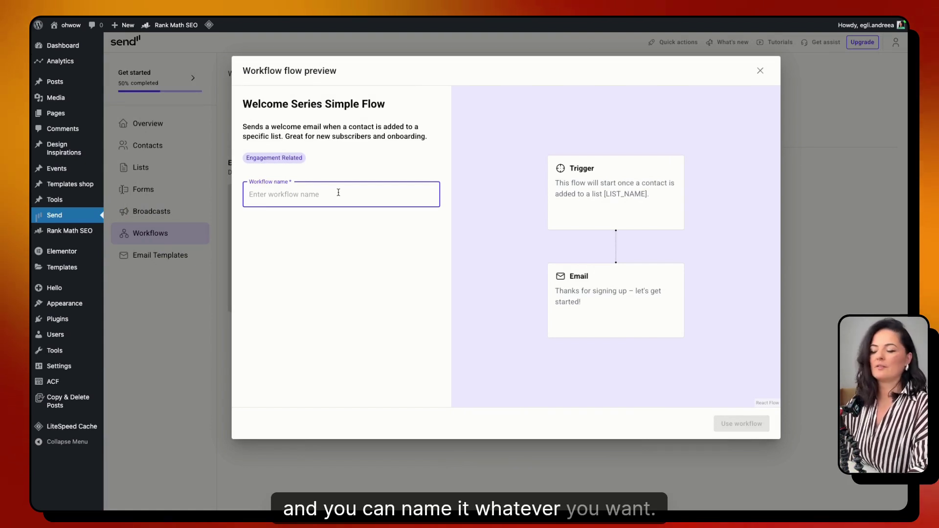
type("template giveway")
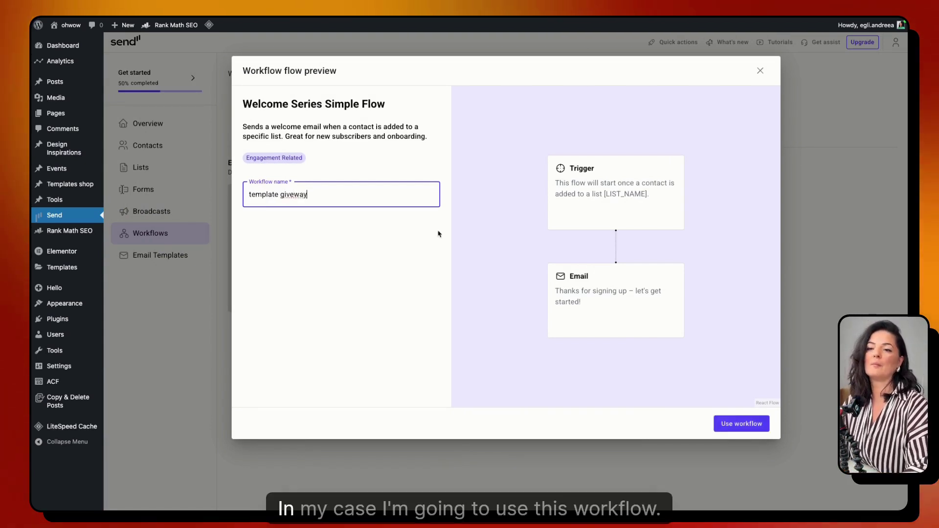
left_click(763, 429)
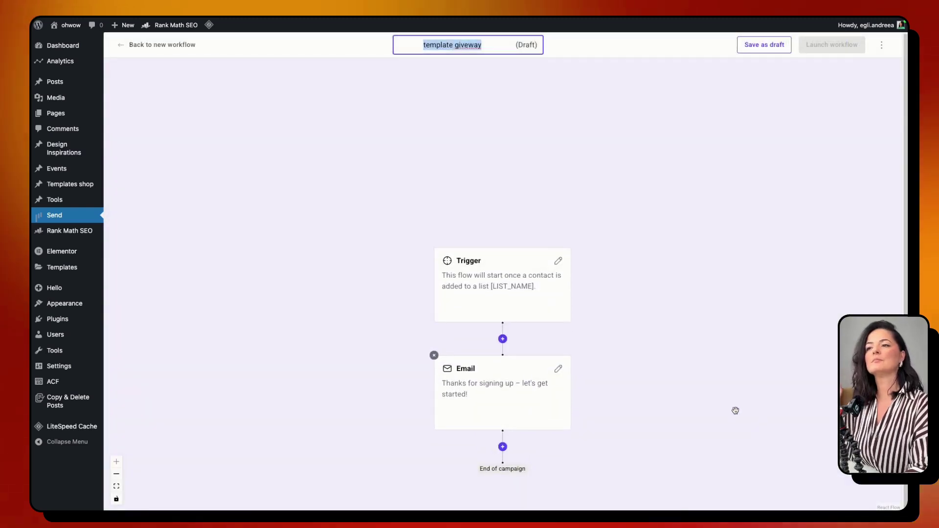
mouse_move(541, 309)
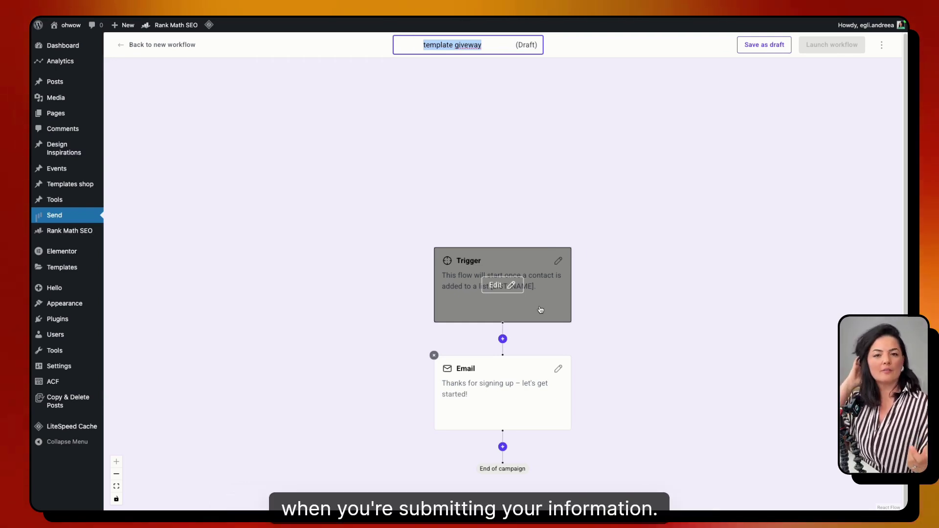
left_click(541, 309)
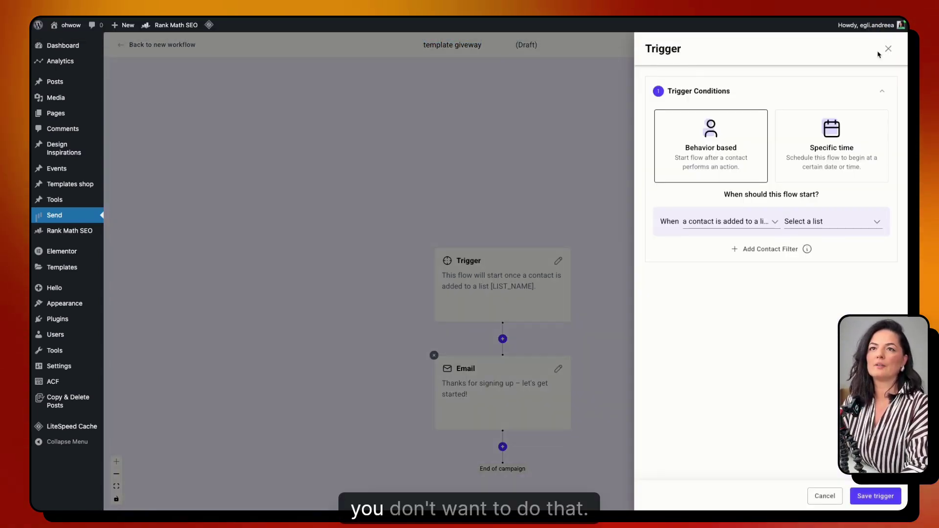
left_click(888, 49)
left_click_drag(630, 309, 589, 246)
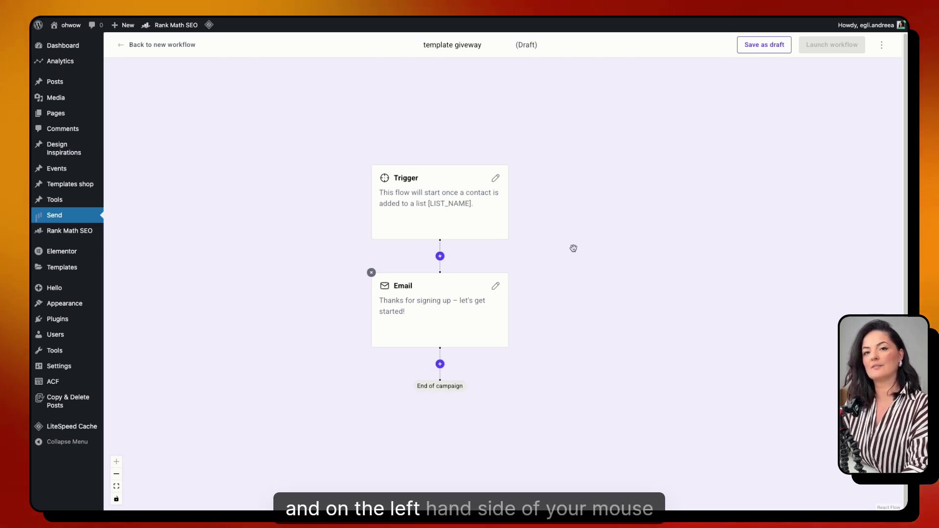
left_click_drag(570, 247, 591, 261)
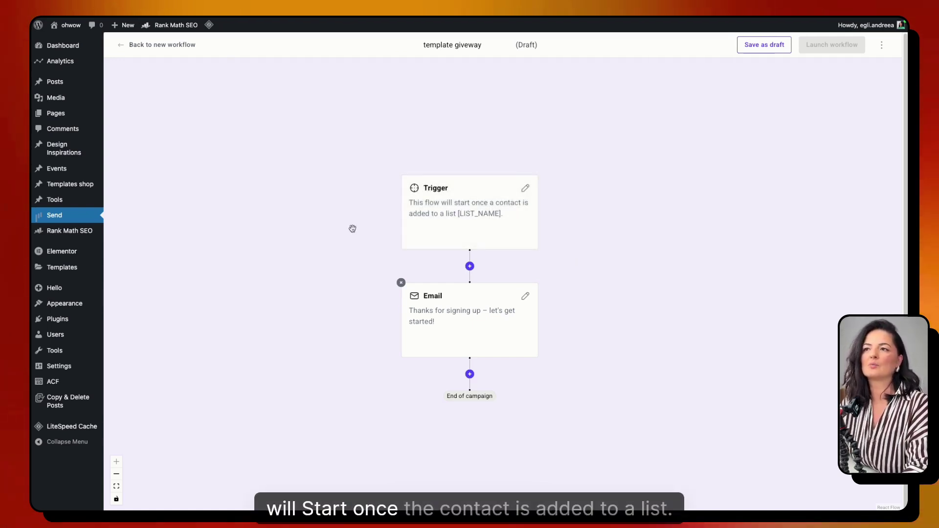
- Make the trigger fire when a contact joins the 'Newsletter form submission' list, and save
left_click(467, 217)
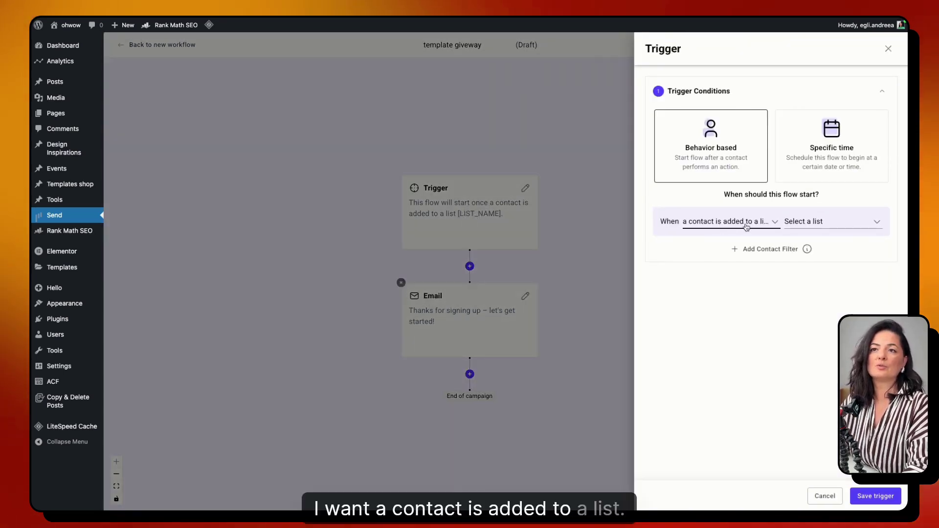
left_click(805, 222)
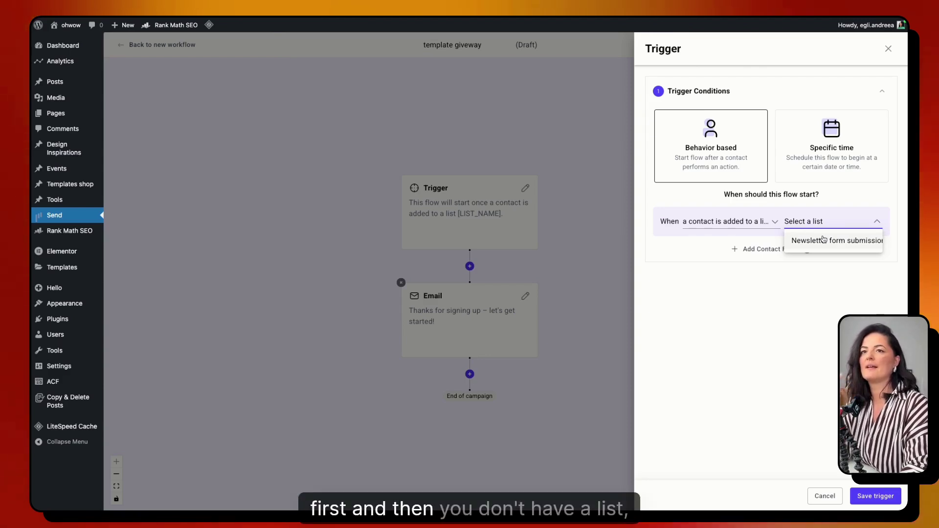
left_click(824, 240)
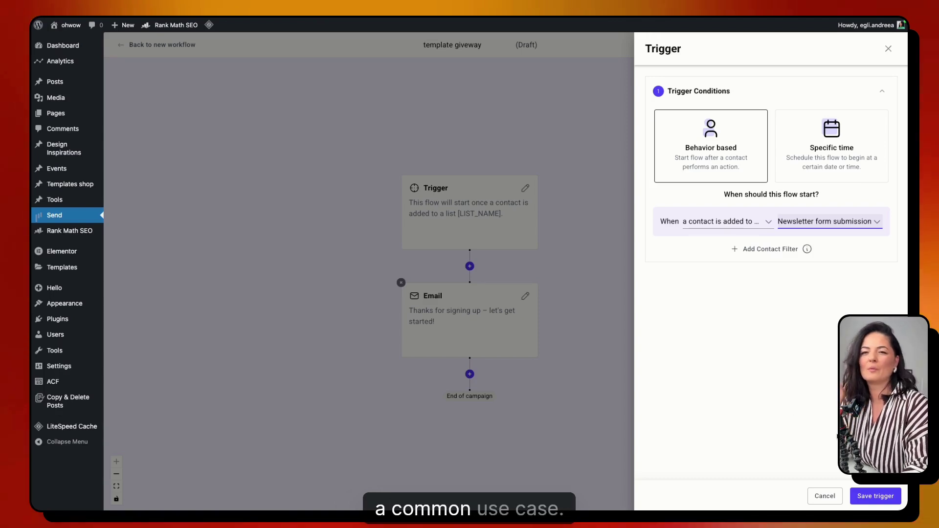
left_click(875, 496)
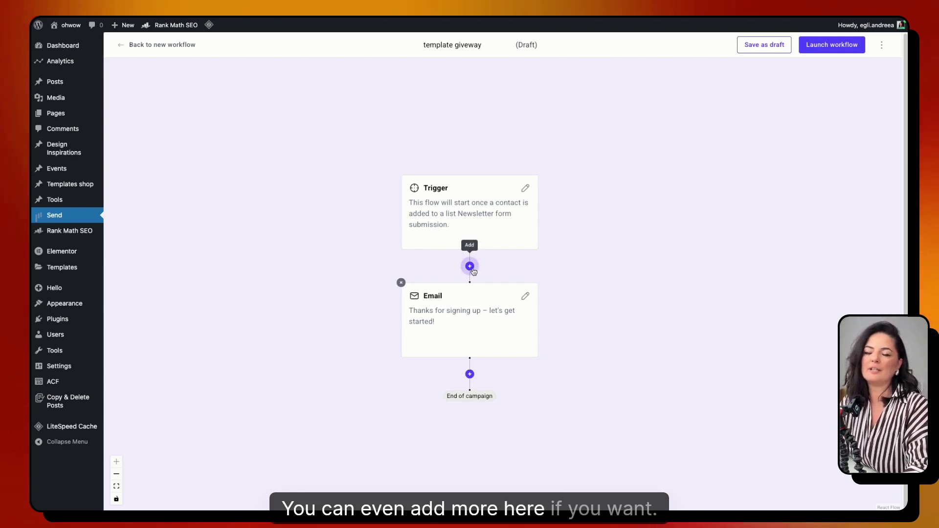
left_click(470, 267)
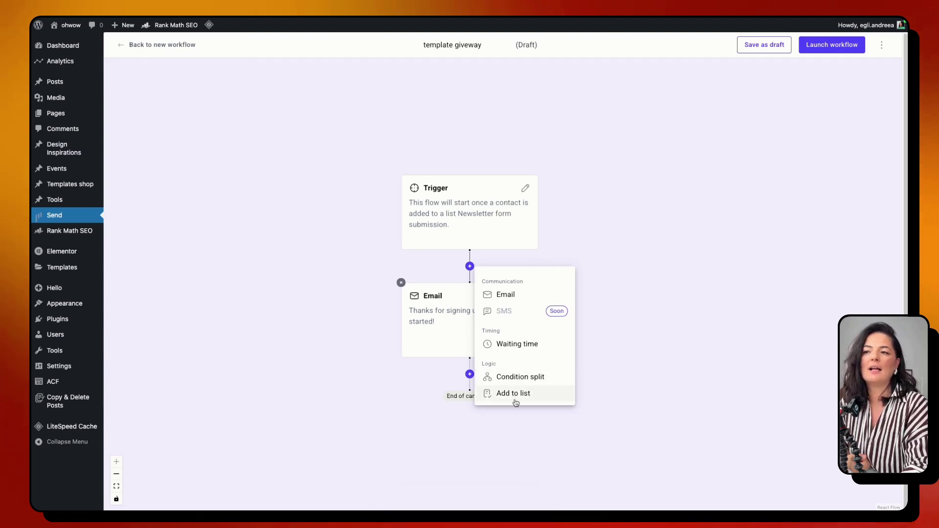
left_click(377, 333)
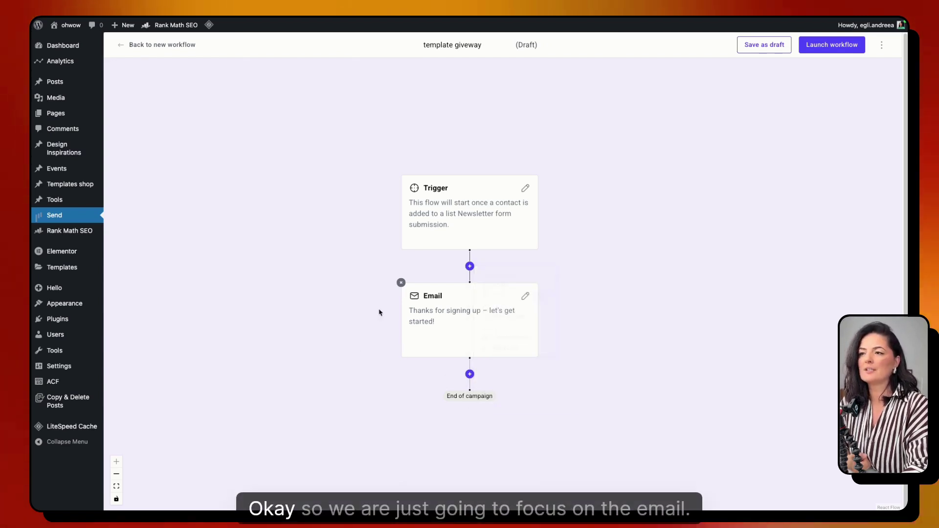
mouse_move(446, 312)
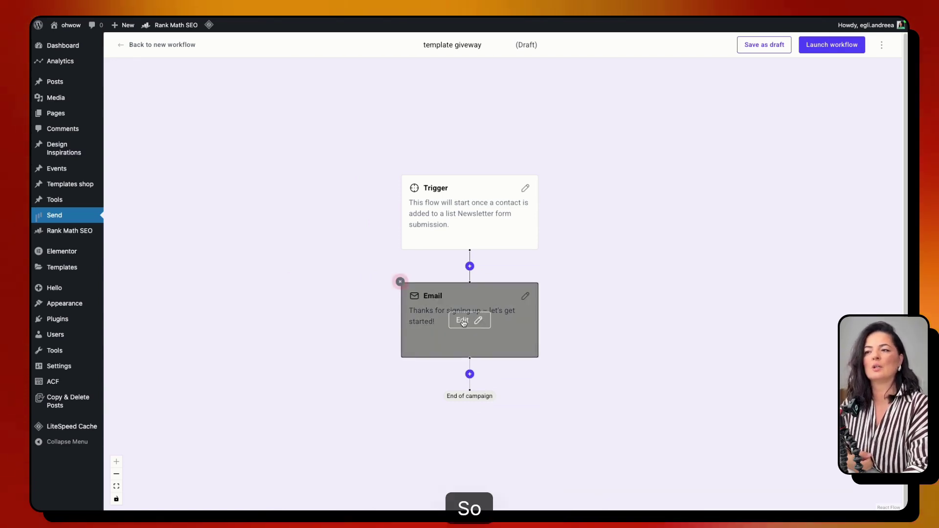
- In the Email step's settings, change the sender name from 'info' to 'ohwow team'
left_click(463, 322)
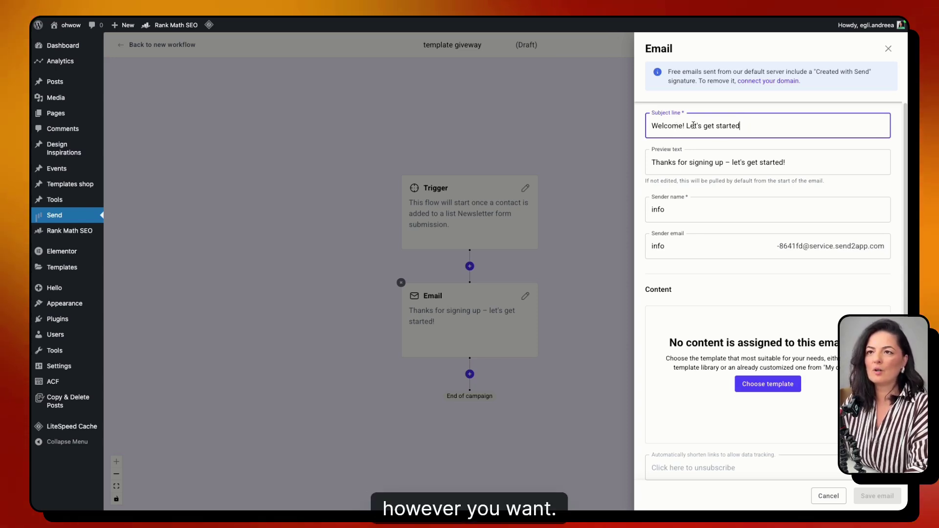
left_click_drag(652, 163, 748, 163)
left_click(671, 209)
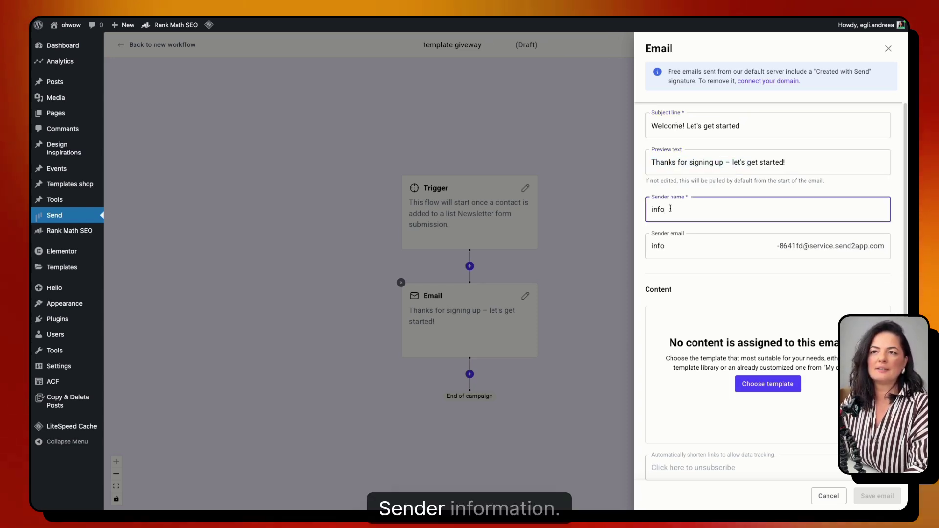
double_click(661, 209)
type("owwow t4")
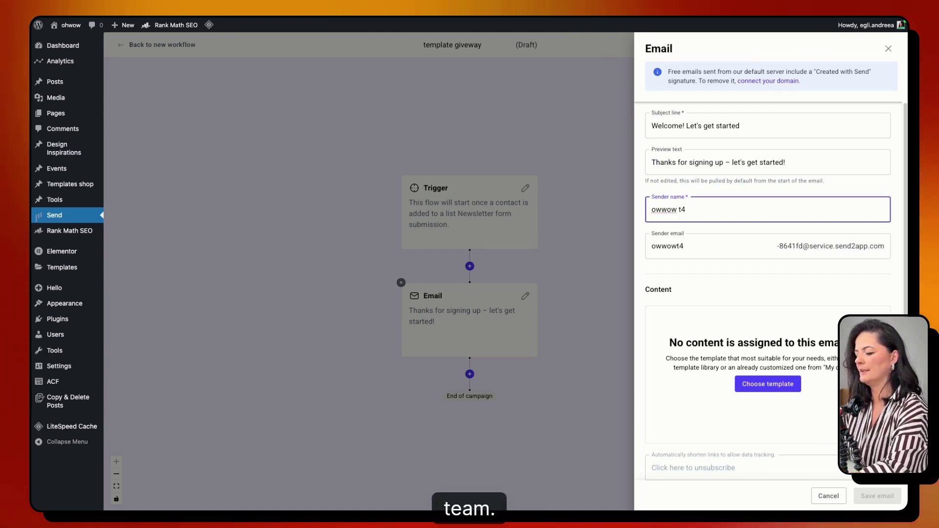
left_click(657, 210)
key("Delete")
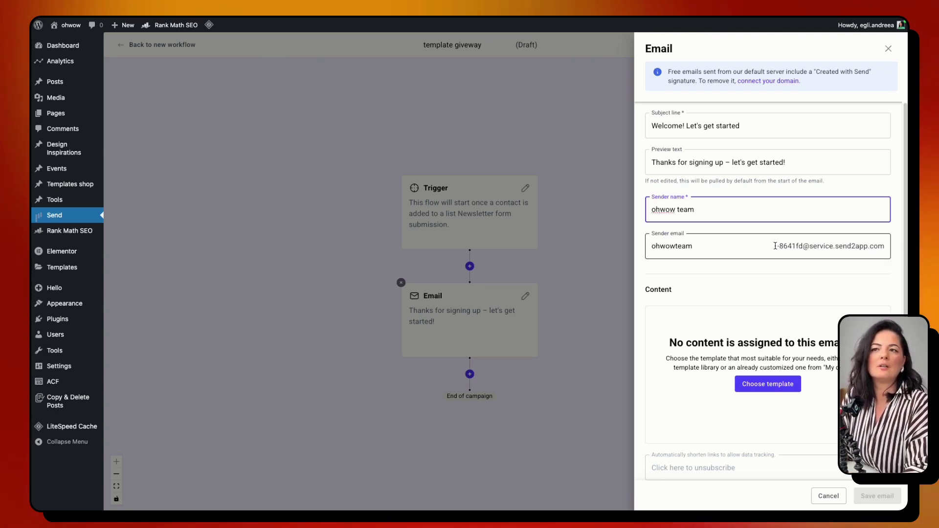
- Review the sender email field, cancelling the prompt to connect a domain
left_click(820, 248)
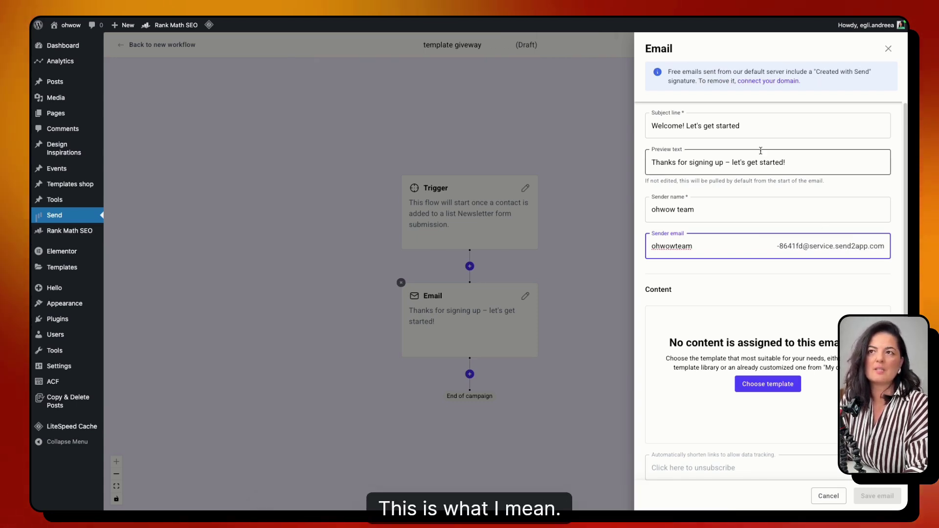
left_click(784, 87)
left_click(581, 298)
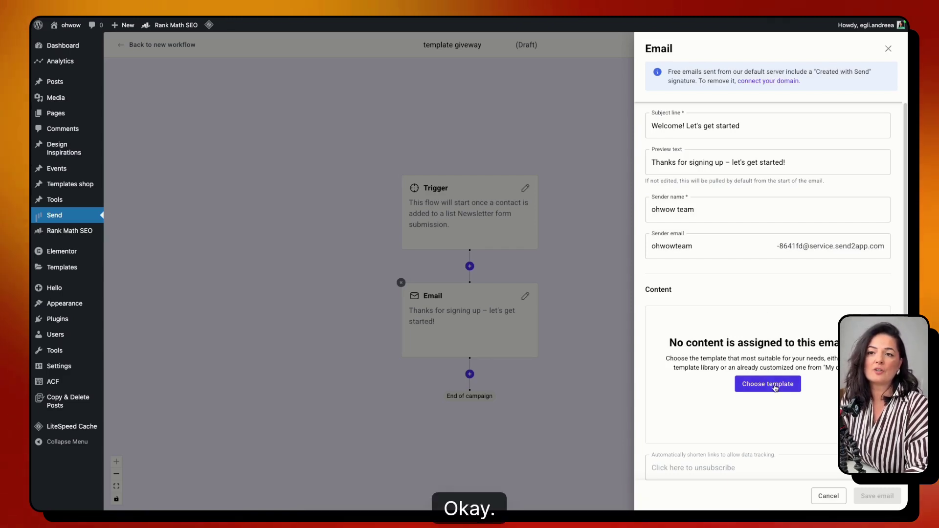
scroll(768, 372, "down", 1)
- Browse the template gallery, then pick the A Years Journey design from My designs
left_click(768, 364)
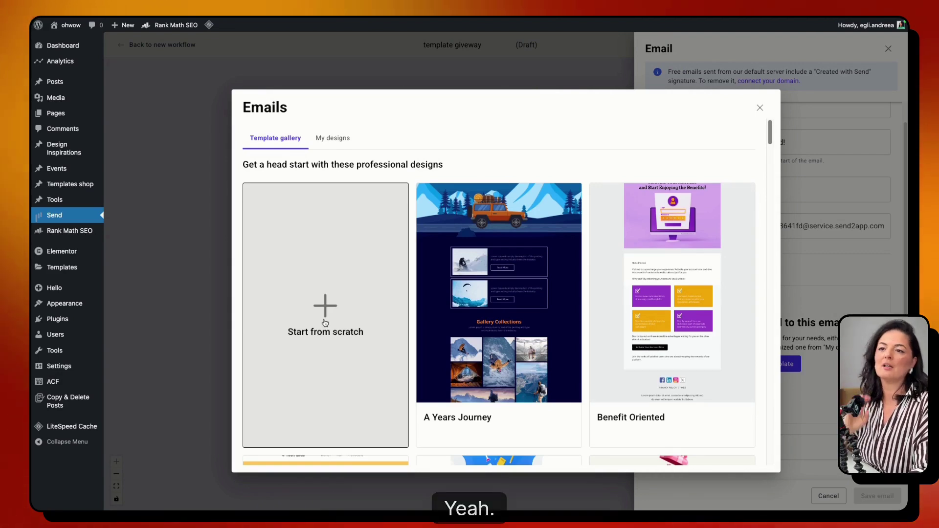
scroll(531, 351, "down", 5)
scroll(531, 352, "down", 3)
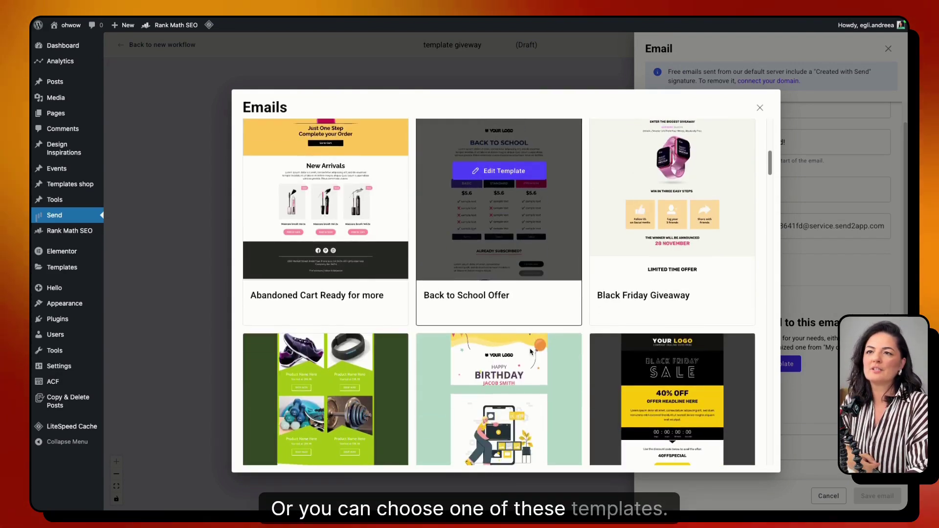
scroll(531, 351, "up", 2)
scroll(530, 348, "down", 11)
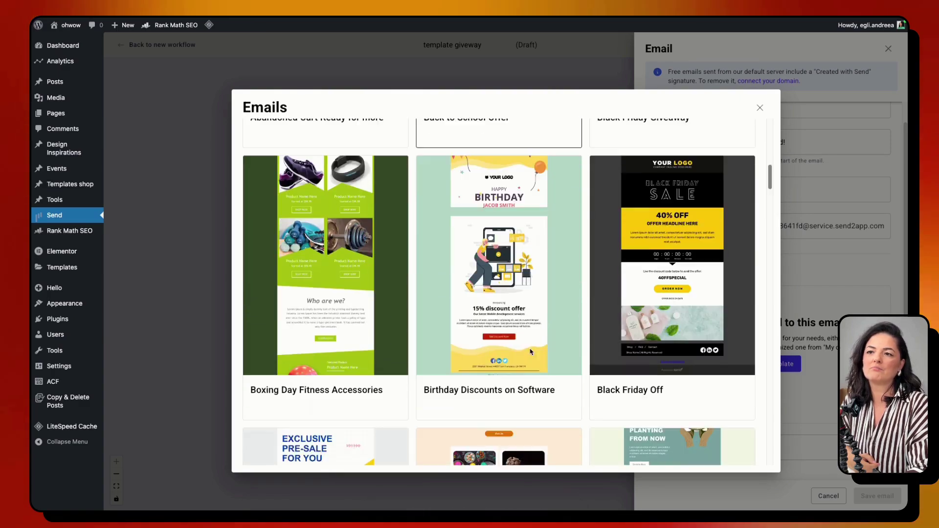
scroll(531, 351, "down", 8)
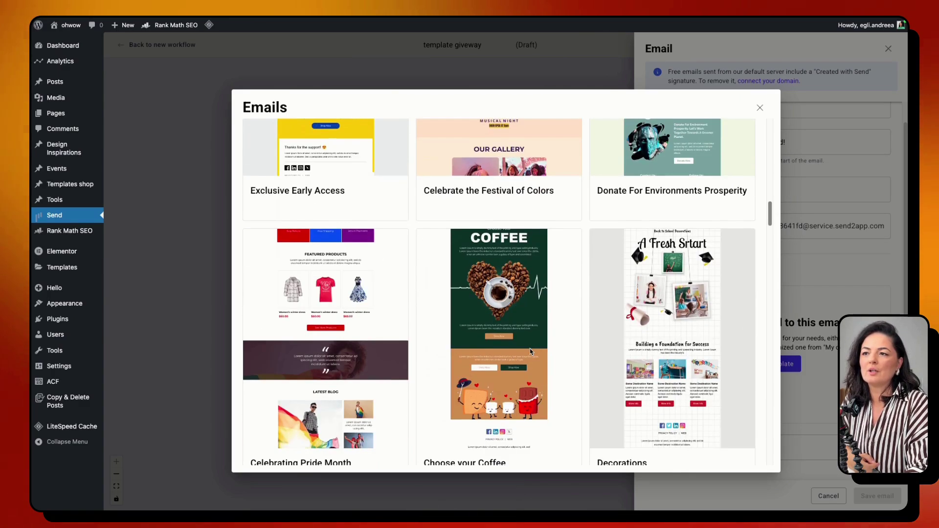
scroll(531, 351, "down", 5)
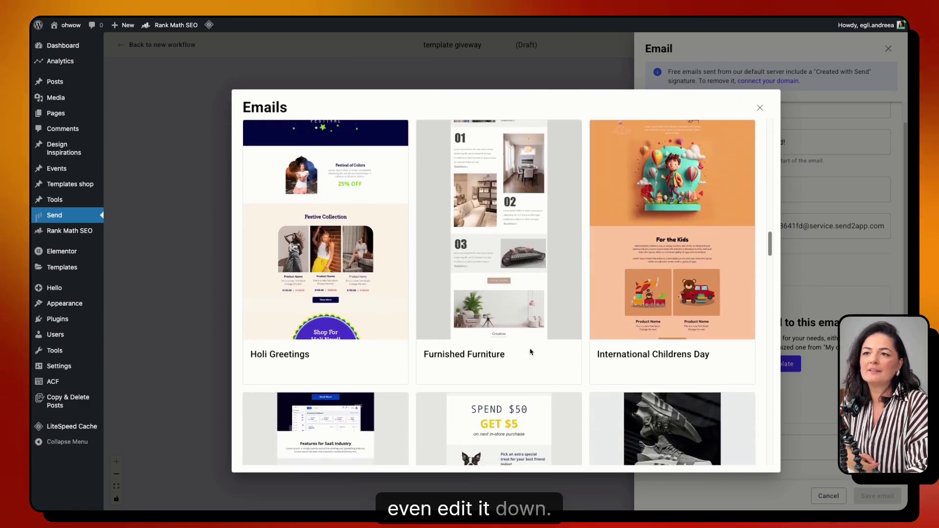
scroll(531, 351, "down", 3)
scroll(531, 351, "down", 11)
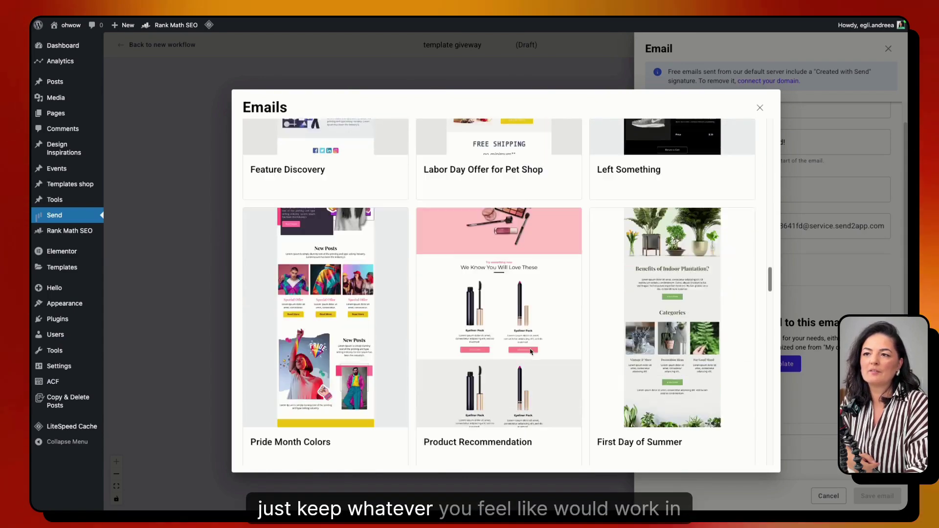
scroll(531, 351, "down", 18)
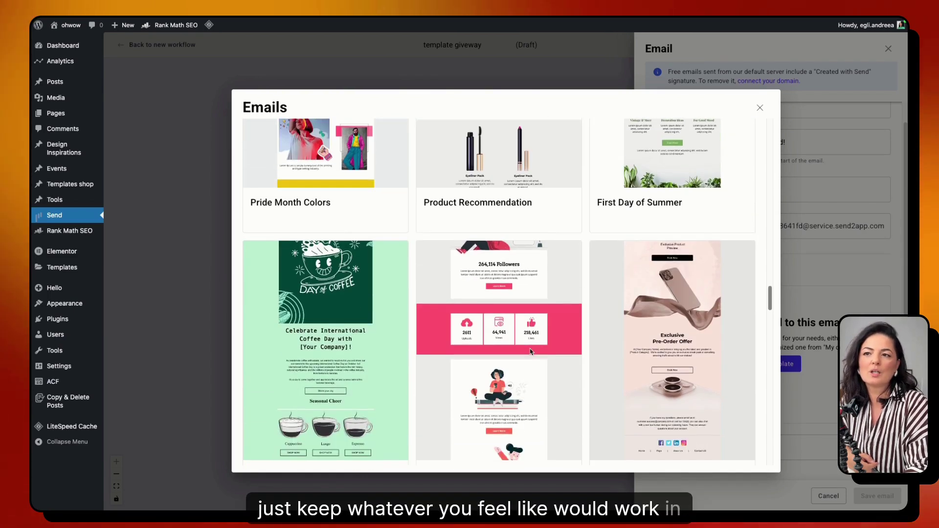
scroll(531, 351, "down", 20)
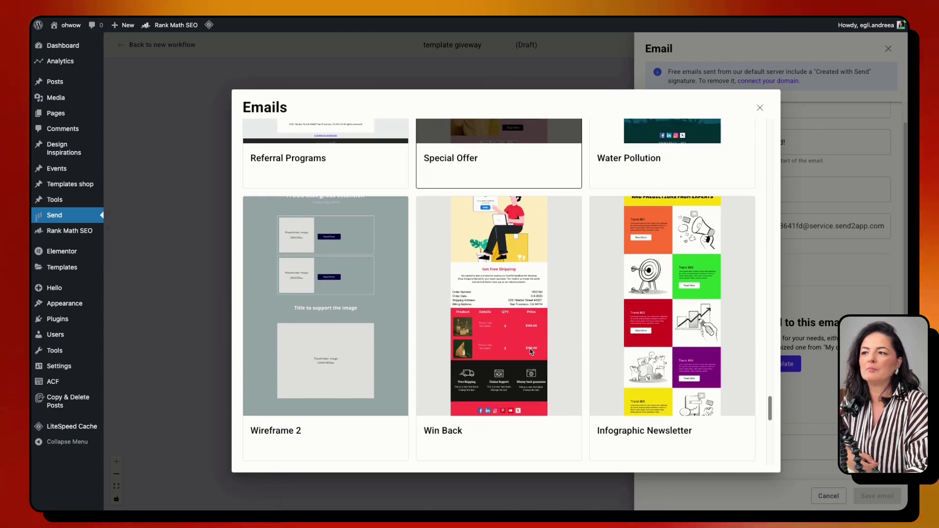
left_click(337, 141)
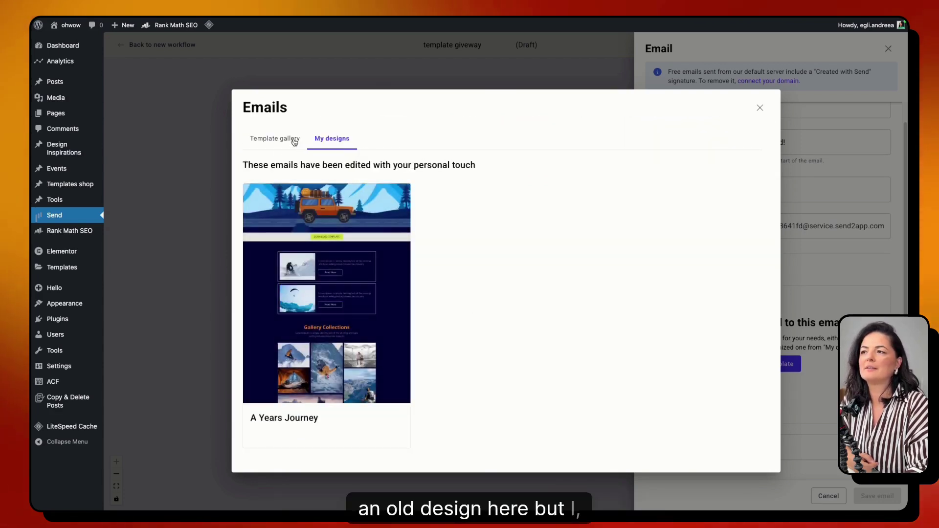
left_click(327, 294)
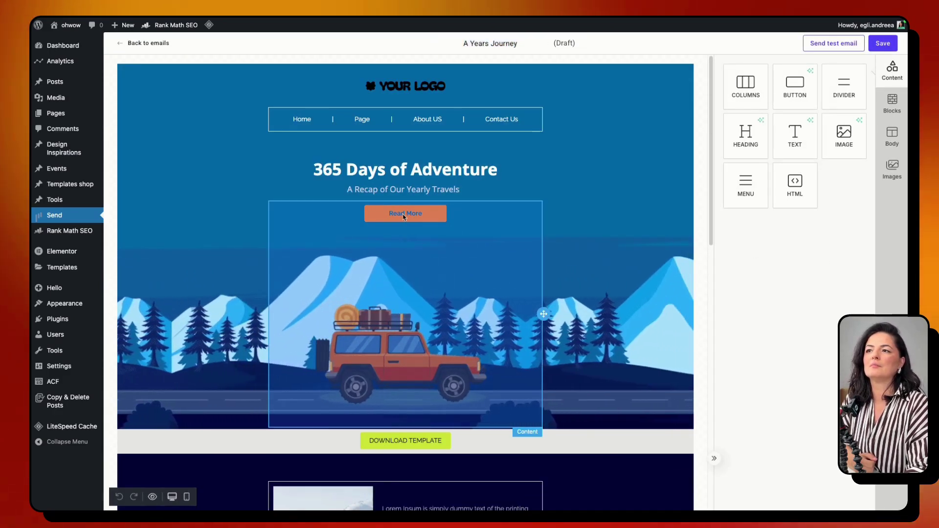
- Check the menu and Read More links, then edit the Download Template button's link
left_click(391, 213)
left_click(370, 125)
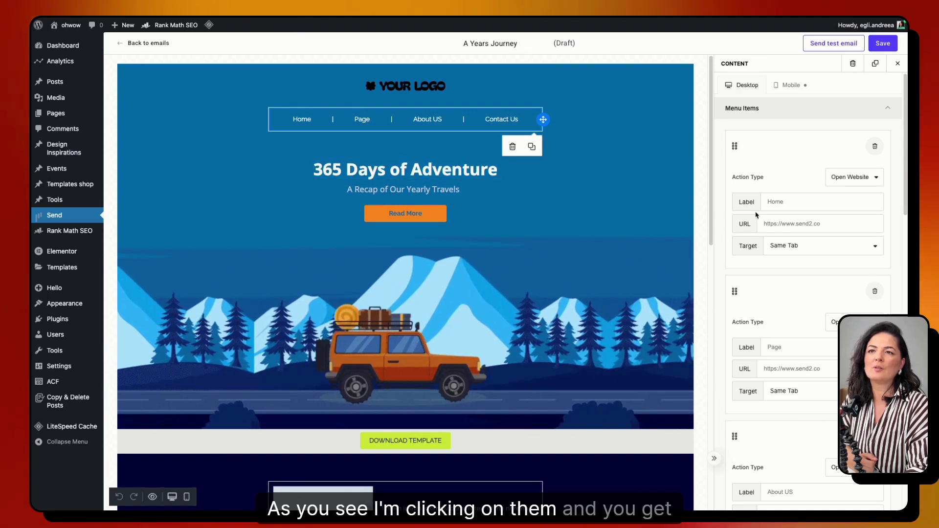
left_click(445, 210)
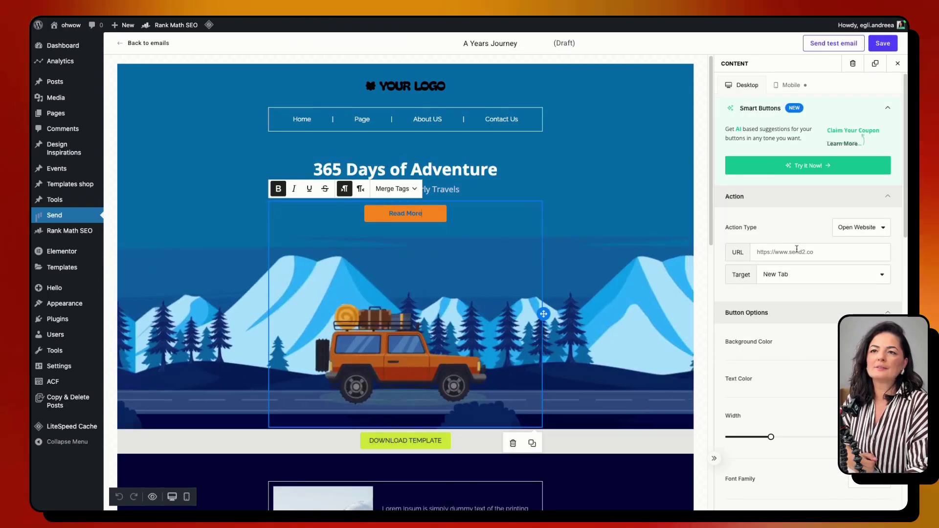
left_click(420, 444)
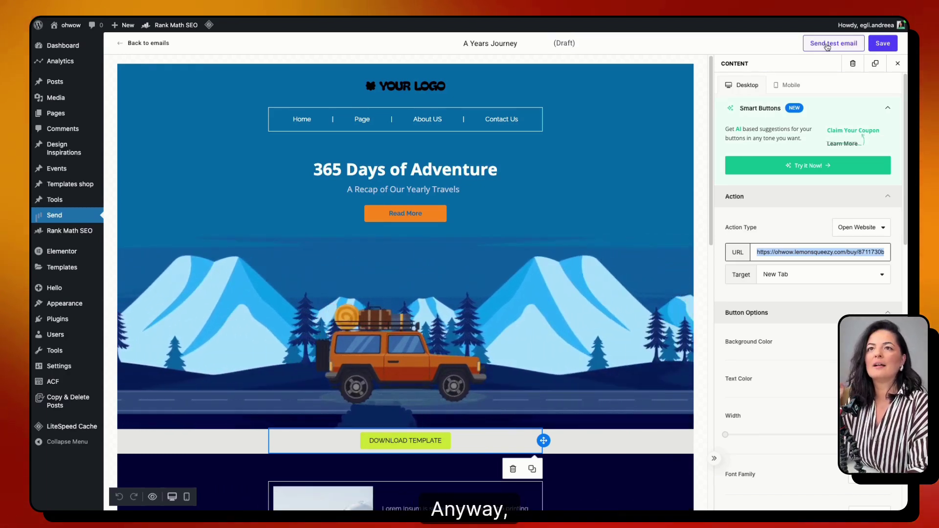
- Send a test of the A Years Journey email and save the design
left_click(827, 45)
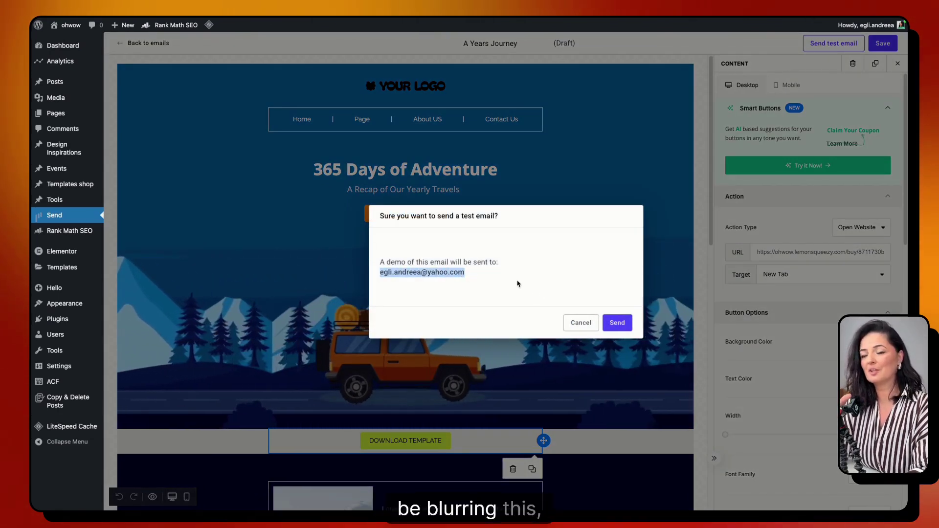
left_click(617, 322)
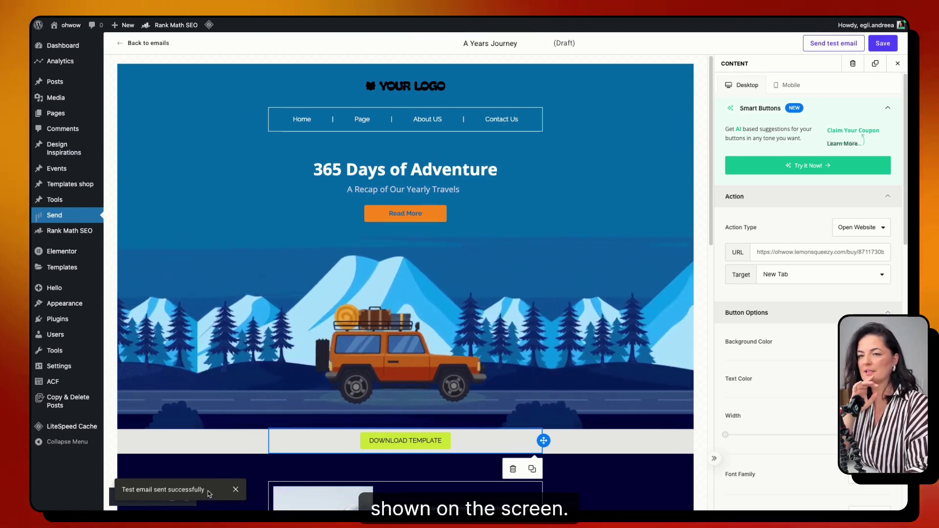
left_click(871, 46)
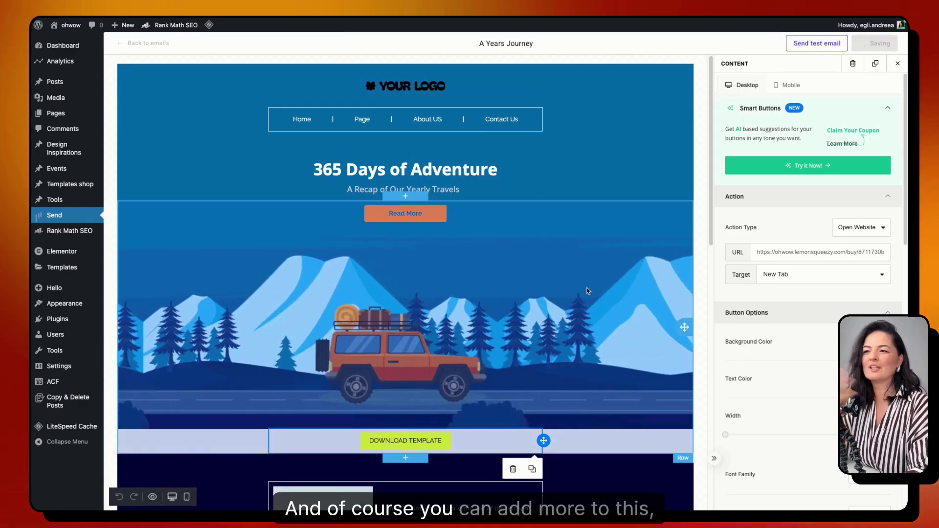
- Preview the email in the mobile layout
scroll(424, 399, "down", 15)
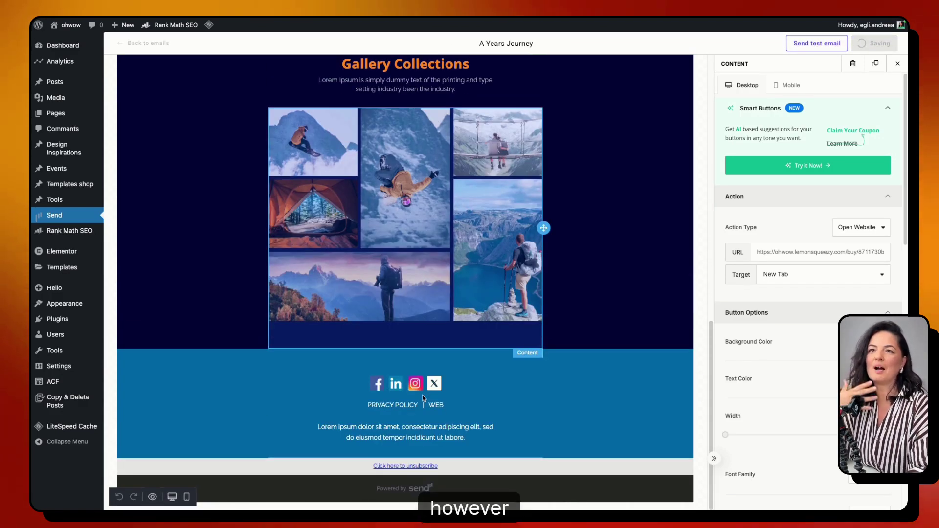
scroll(424, 399, "up", 3)
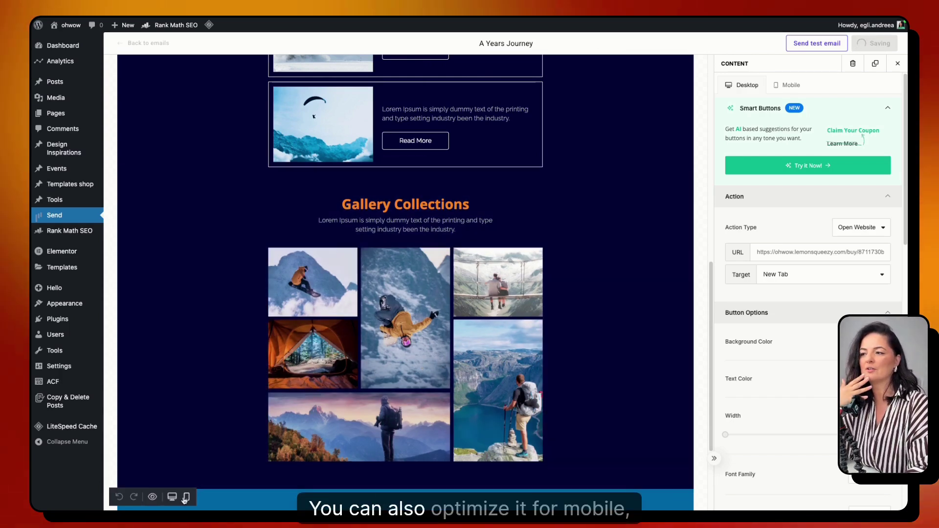
left_click(187, 498)
scroll(405, 293, "down", 3)
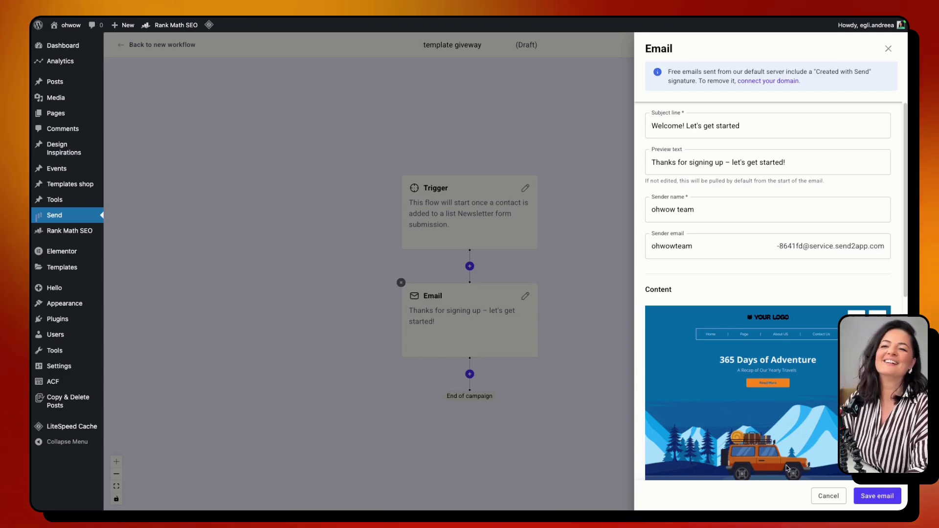
- Save the 365 Days of Adventure design into the welcome Email step
scroll(775, 438, "down", 10)
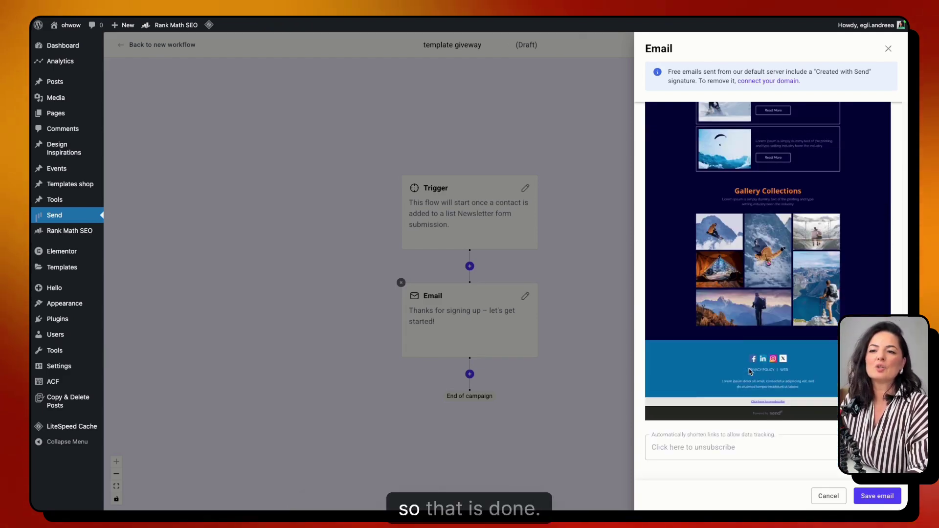
left_click(874, 497)
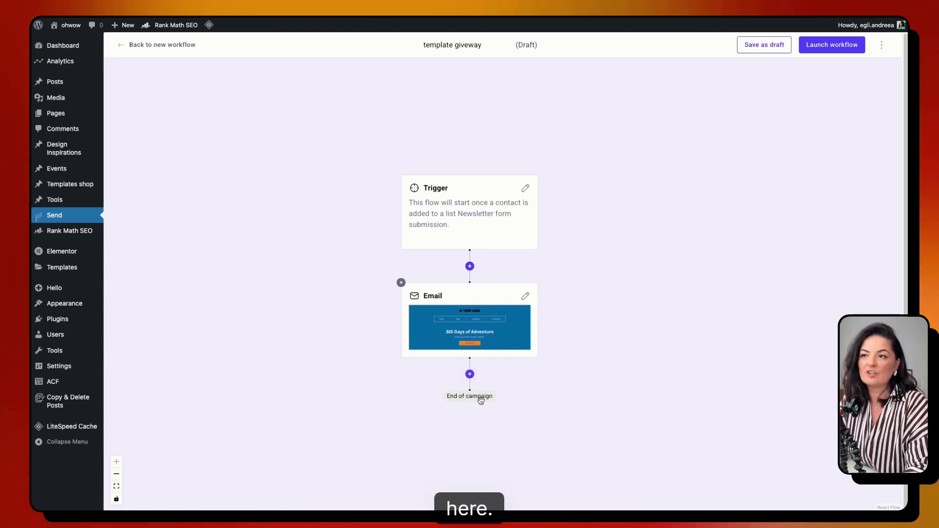
left_click(470, 374)
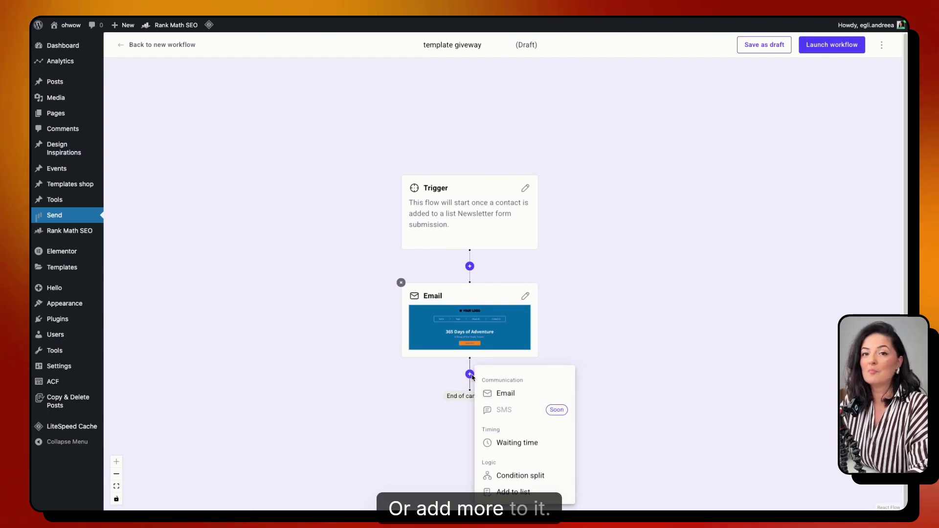
- Add a condition split and try its on-list / not-on-list contact filter options
left_click(514, 477)
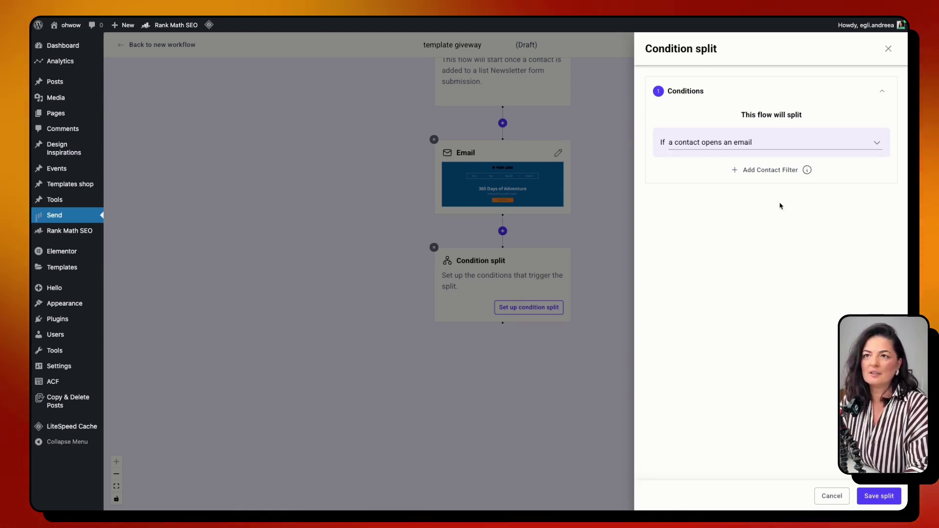
left_click(762, 146)
left_click(762, 147)
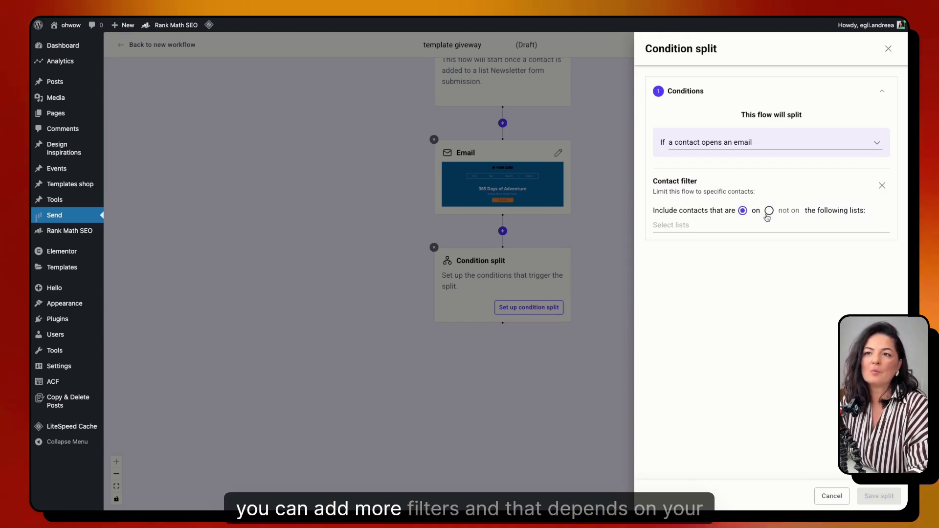
left_click(721, 227)
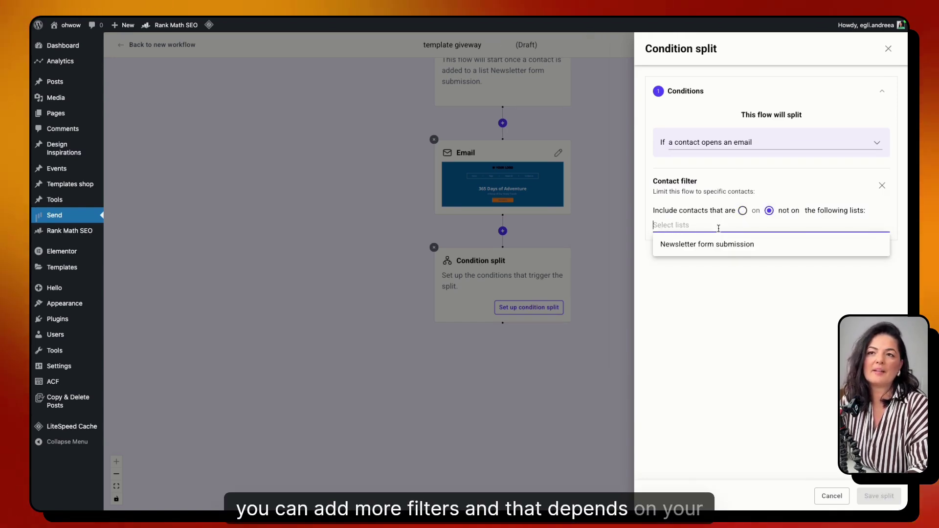
left_click(743, 211)
left_click(732, 224)
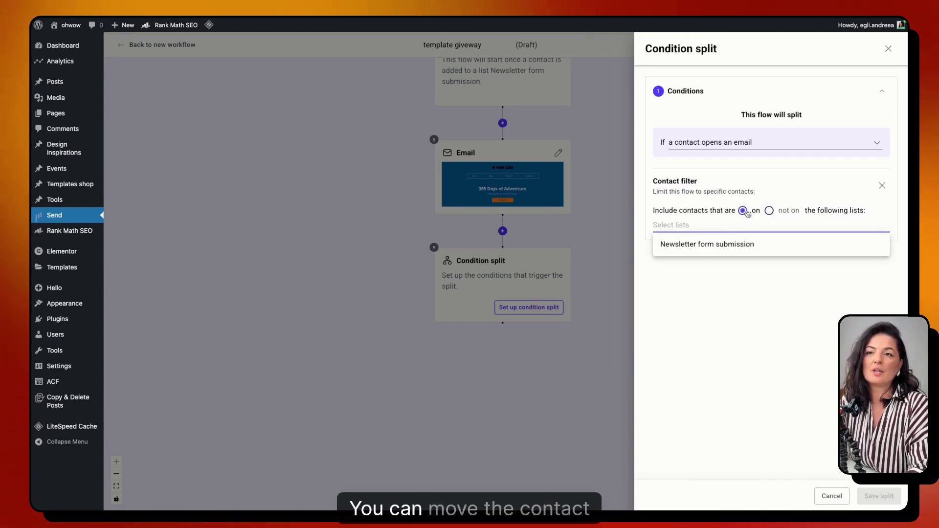
left_click(770, 211)
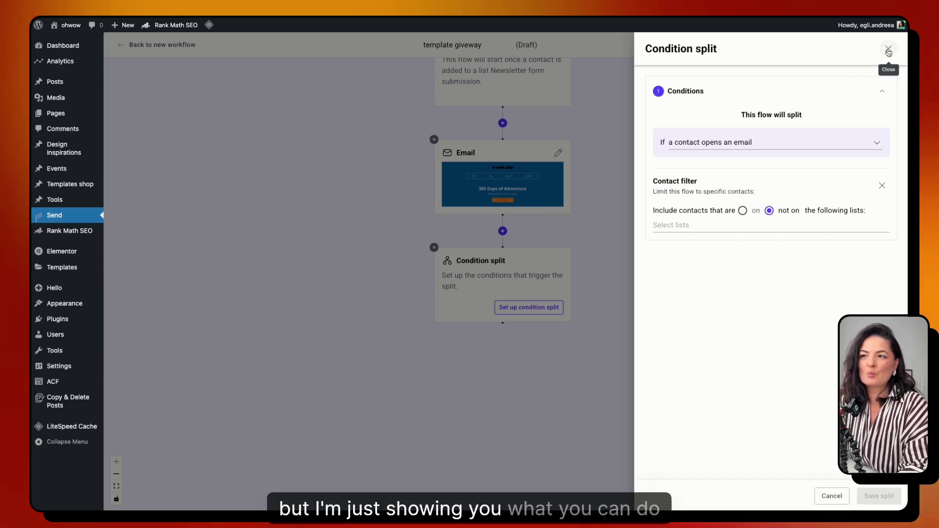
- Discard the condition split, then launch and publish the template giveway workflow
left_click(889, 50)
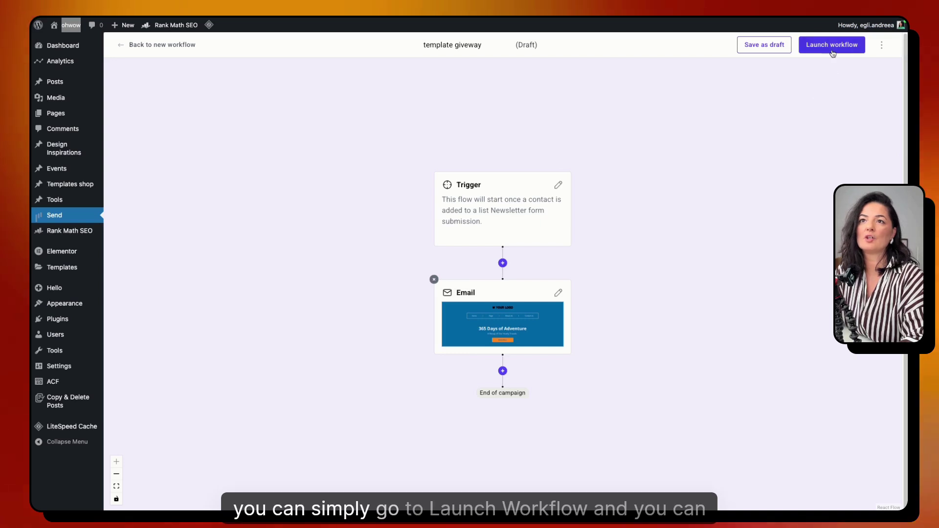
left_click(832, 46)
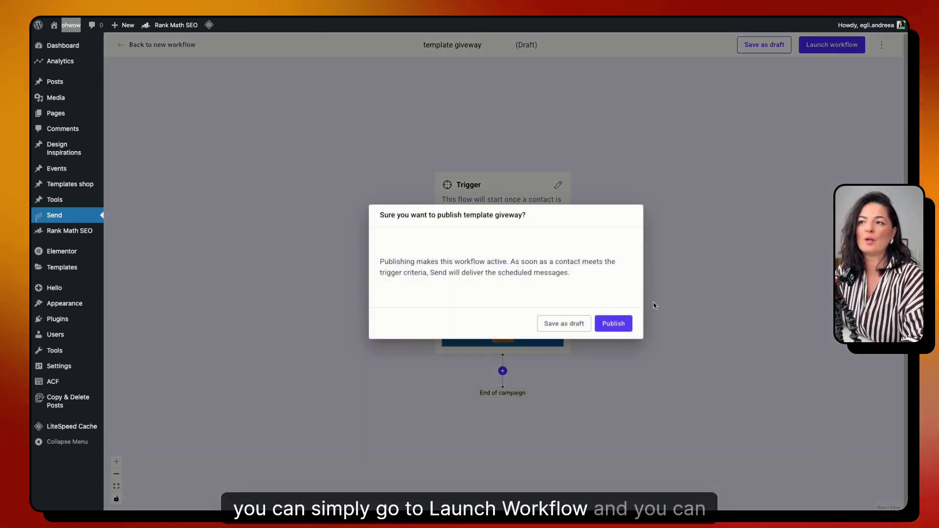
left_click(616, 324)
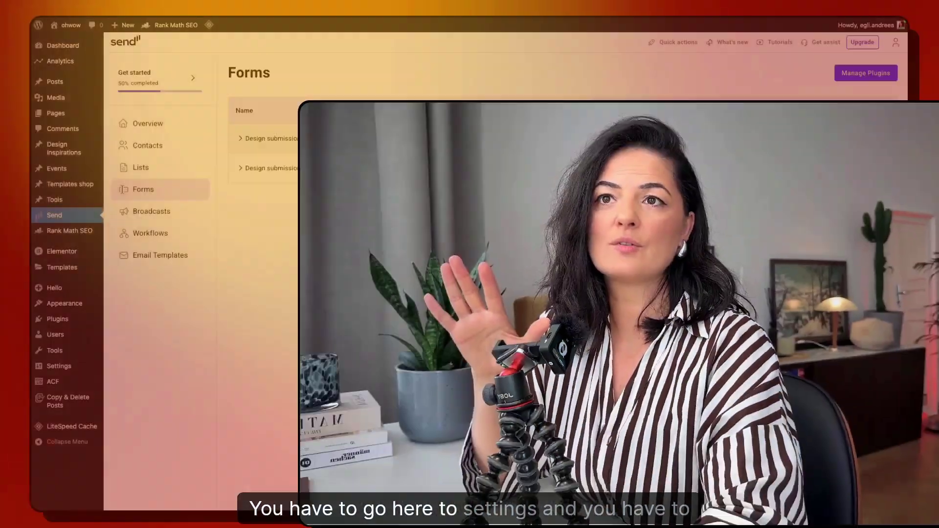
- Turn on Email consent and assign submissions to the Newsletter form submission list
left_click(824, 138)
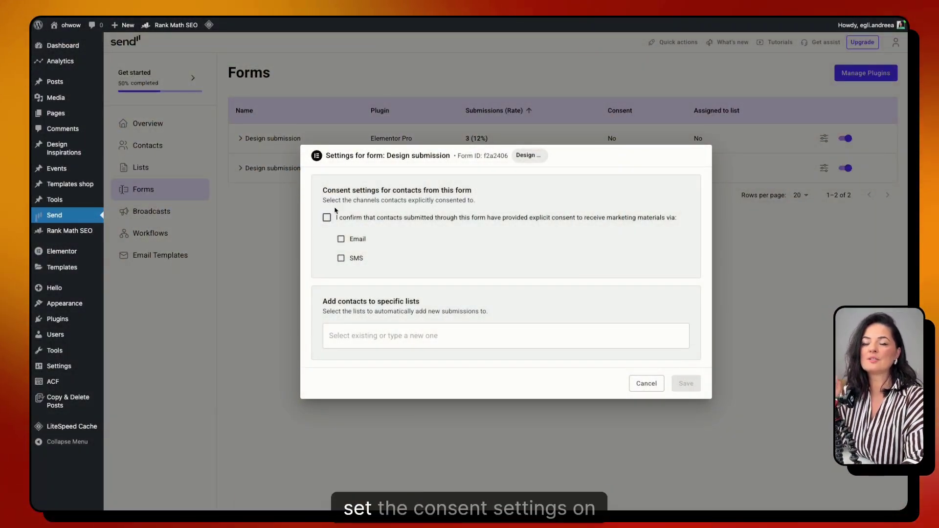
left_click(326, 217)
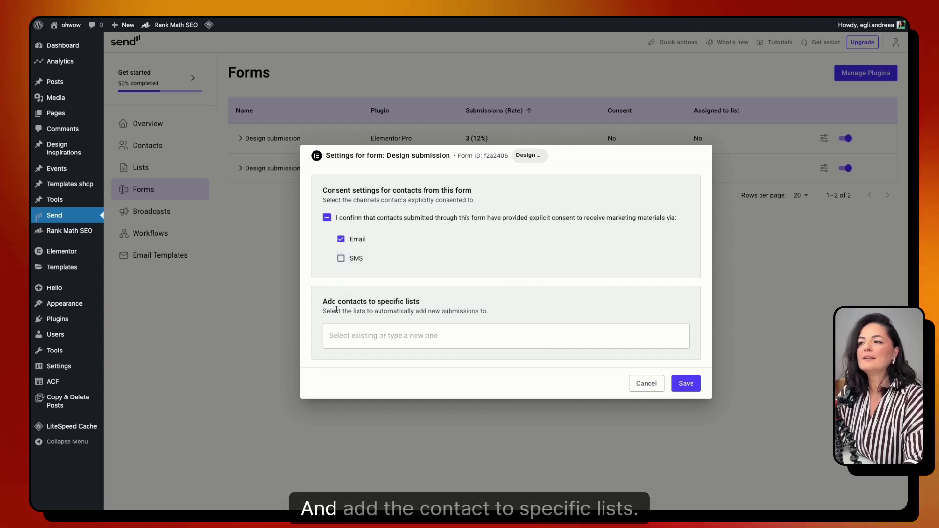
left_click(367, 335)
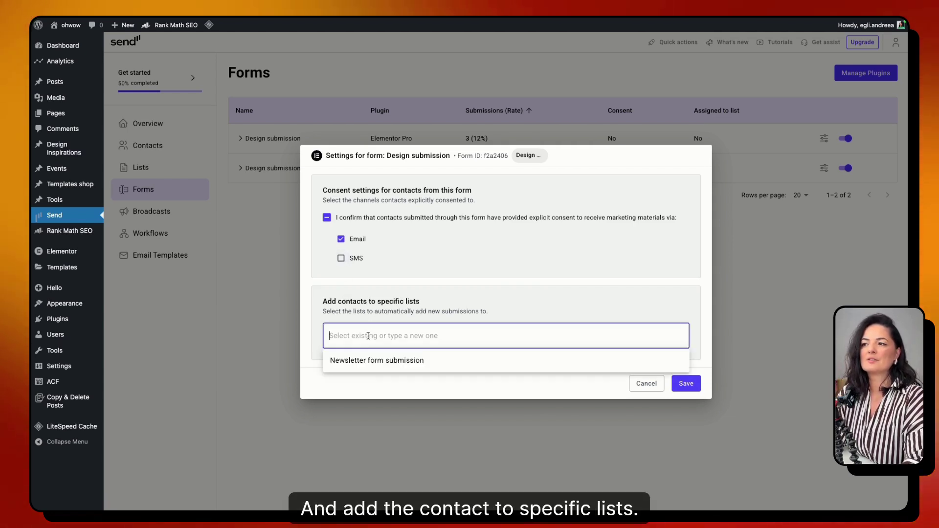
left_click(374, 361)
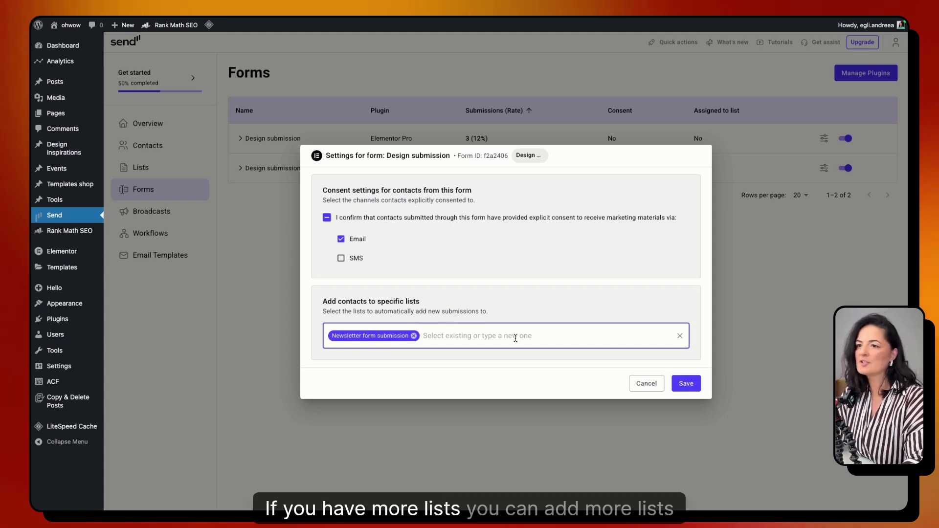
left_click(688, 384)
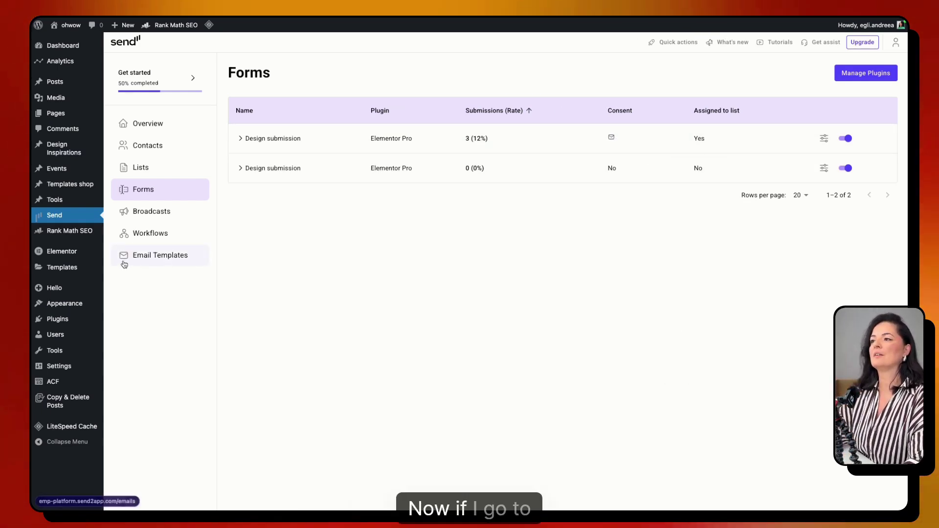
- Reload the design submission form page on the WordPress site
mouse_move(33, 220)
left_click(52, 178)
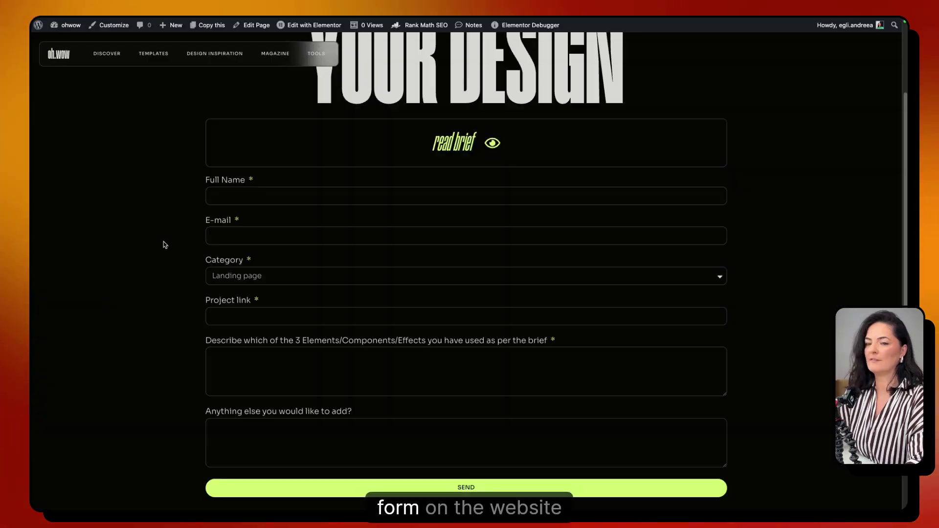
right_click(136, 179)
left_click(125, 247)
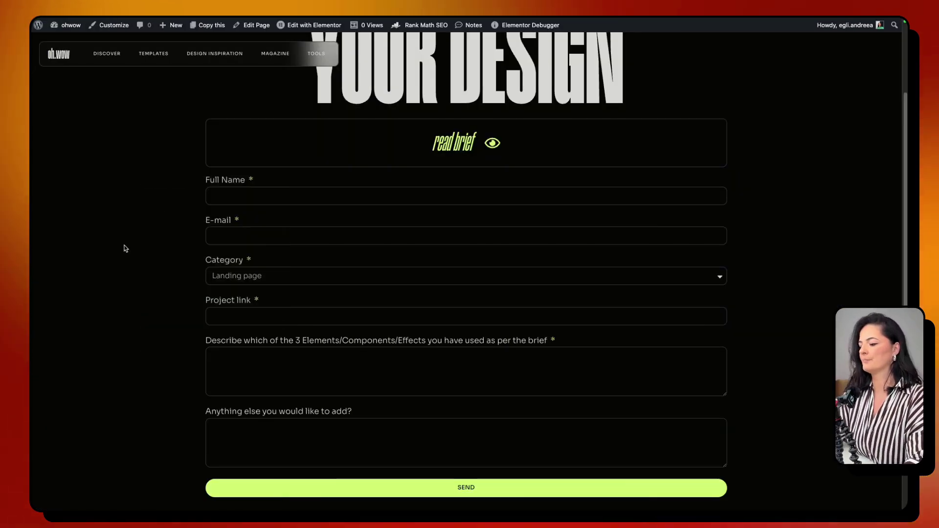
key("super+r")
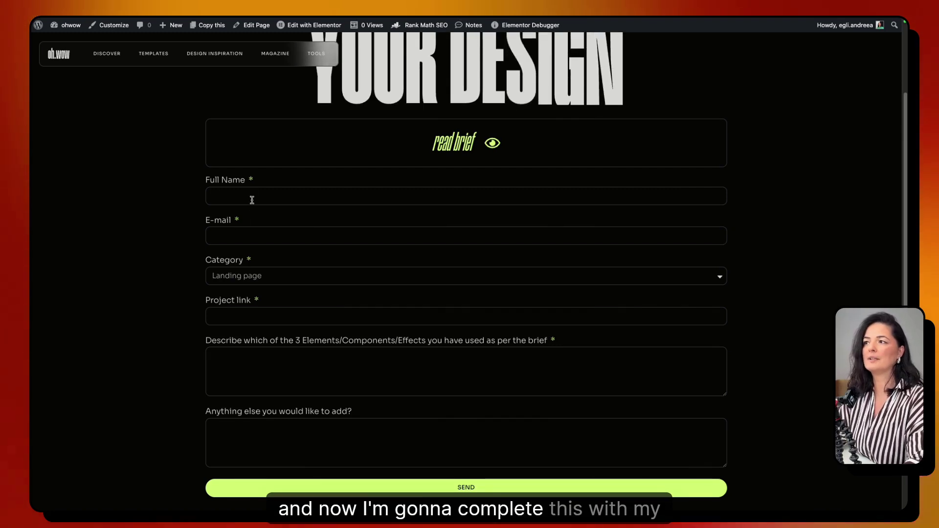
- Submit the form with a saved name, a new e-mail, Portfolio category, project link and description
left_click(251, 196)
left_click(276, 231)
left_click(276, 232)
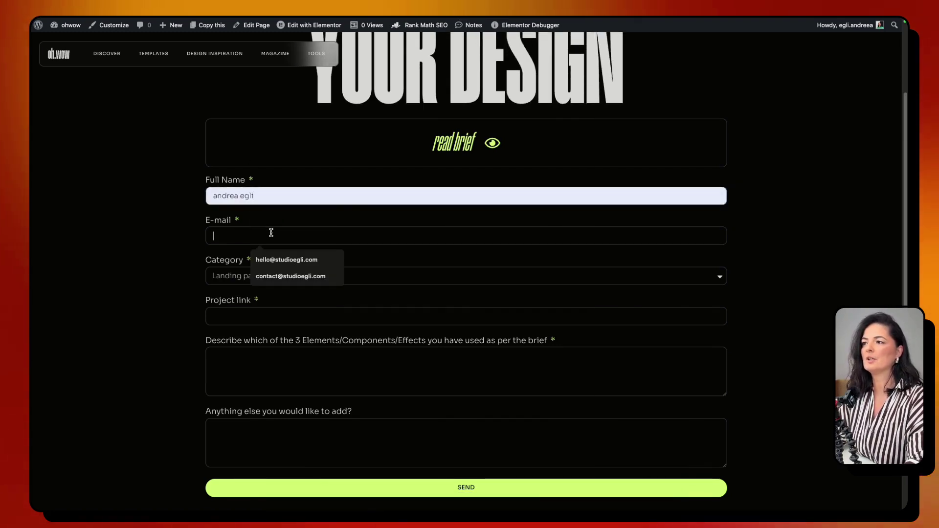
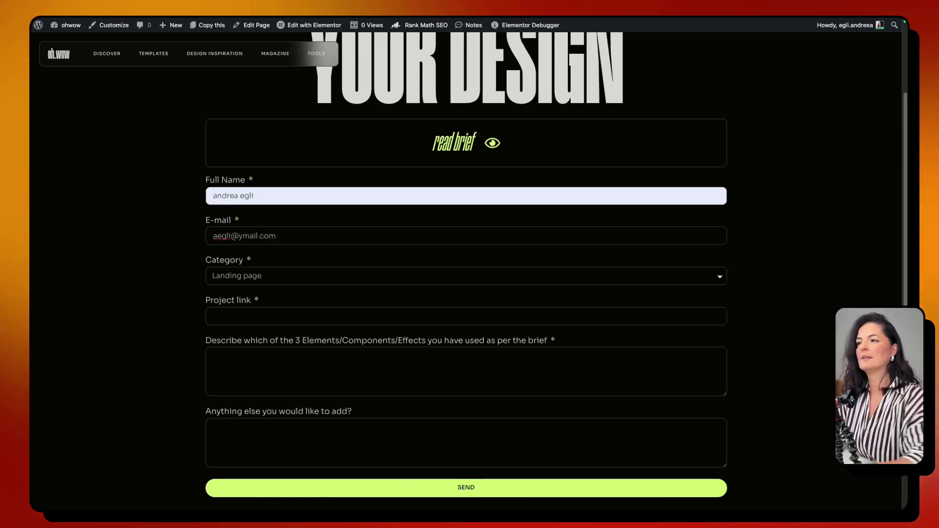
left_click(247, 276)
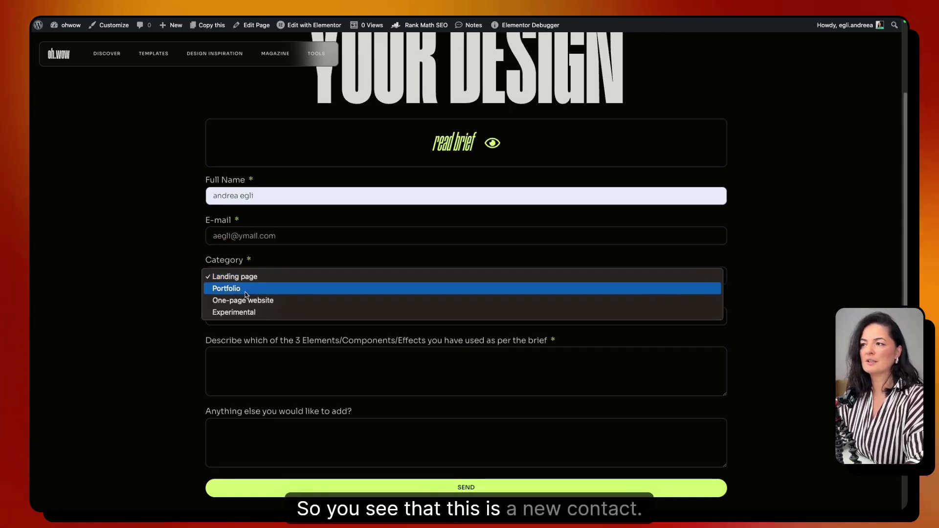
left_click(246, 288)
left_click(245, 311)
left_click(303, 336)
left_click(273, 357)
type("fddfhfh")
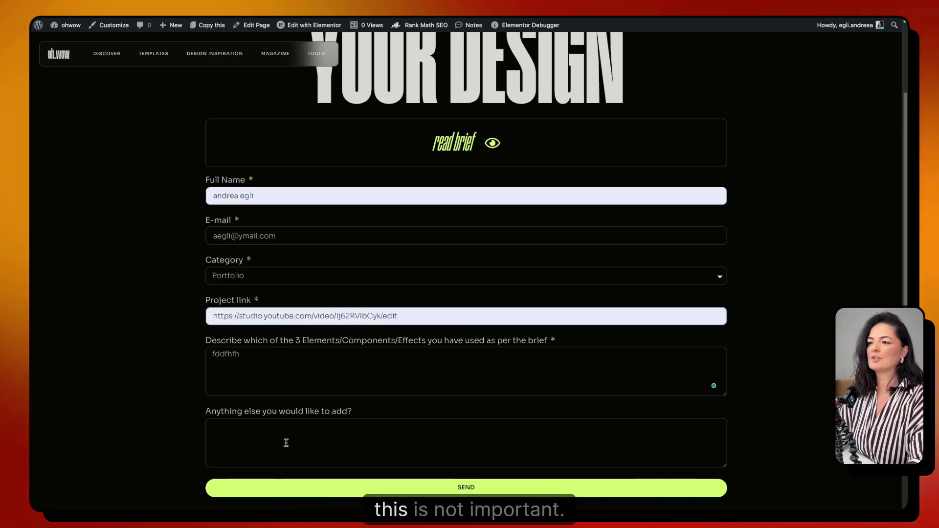
left_click(415, 484)
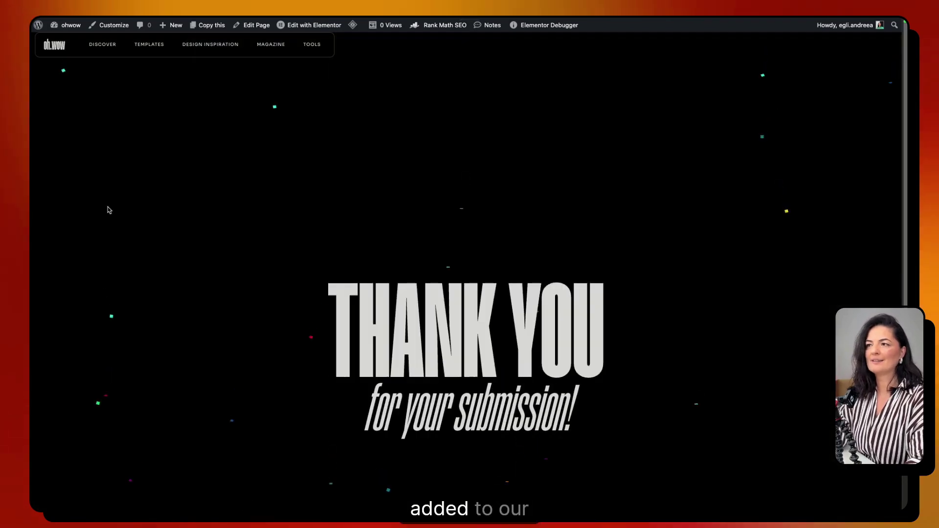
- Inspect the Newsletter form submission list's settings in Lists, closing without changes
left_click(62, 161)
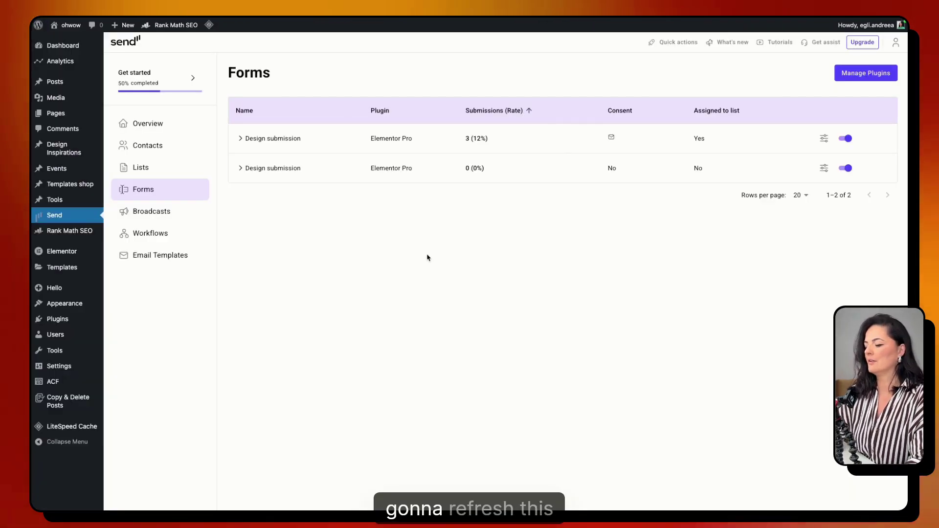
left_click(141, 167)
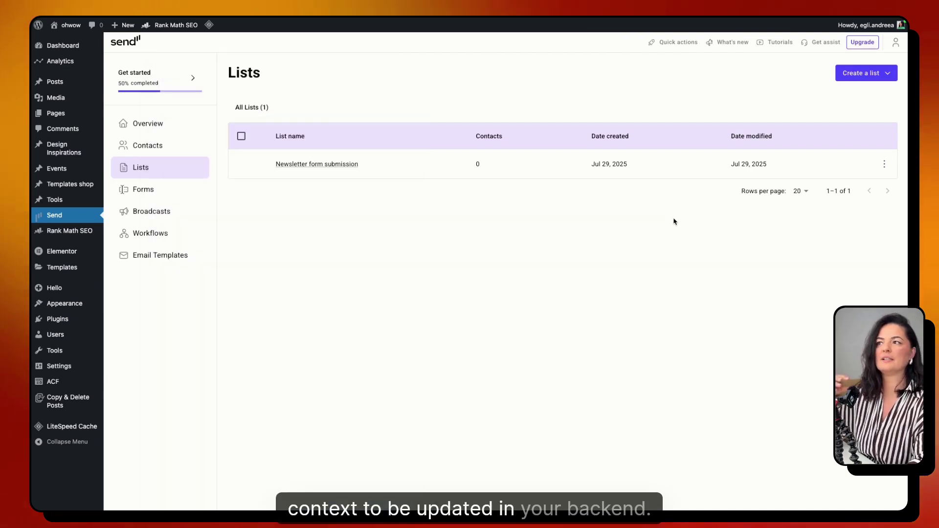
left_click(884, 164)
left_click(856, 193)
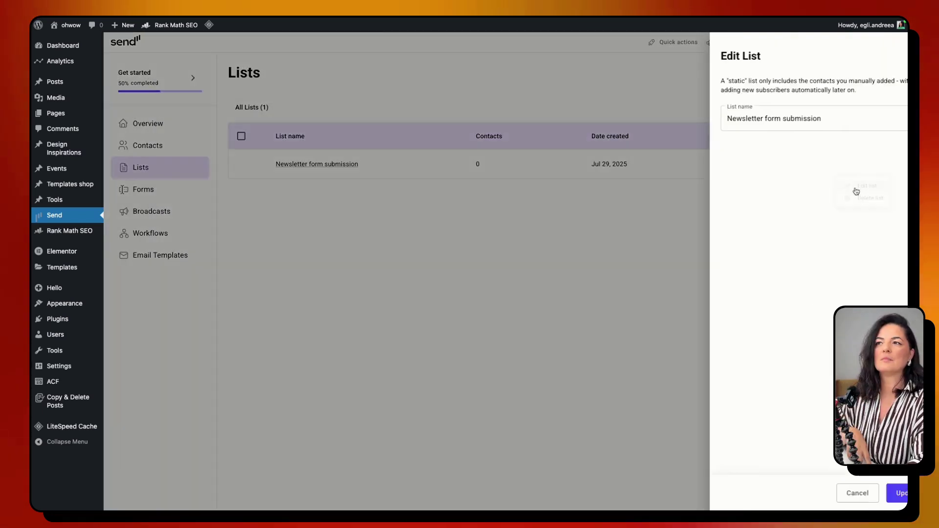
left_click(798, 123)
left_click(831, 493)
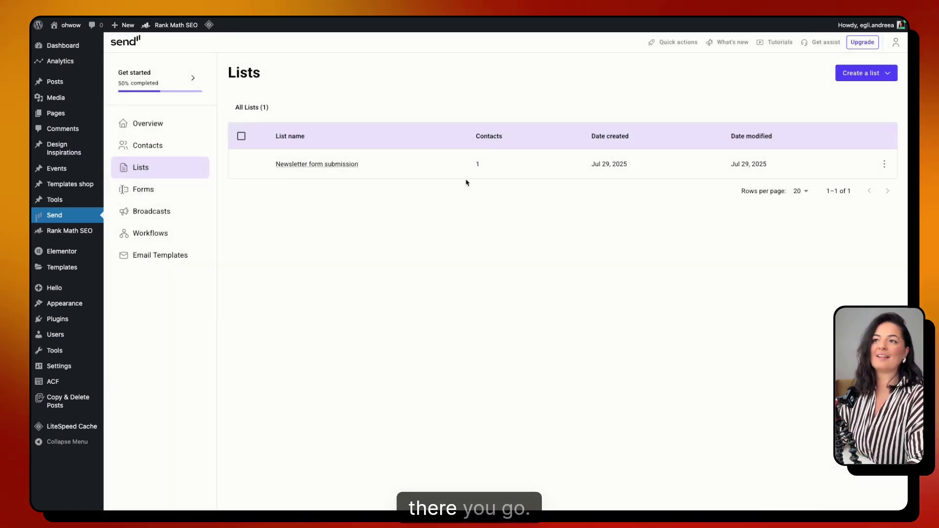
- Open the Newsletter form submission list's contacts and view the new contact's details
left_click(350, 165)
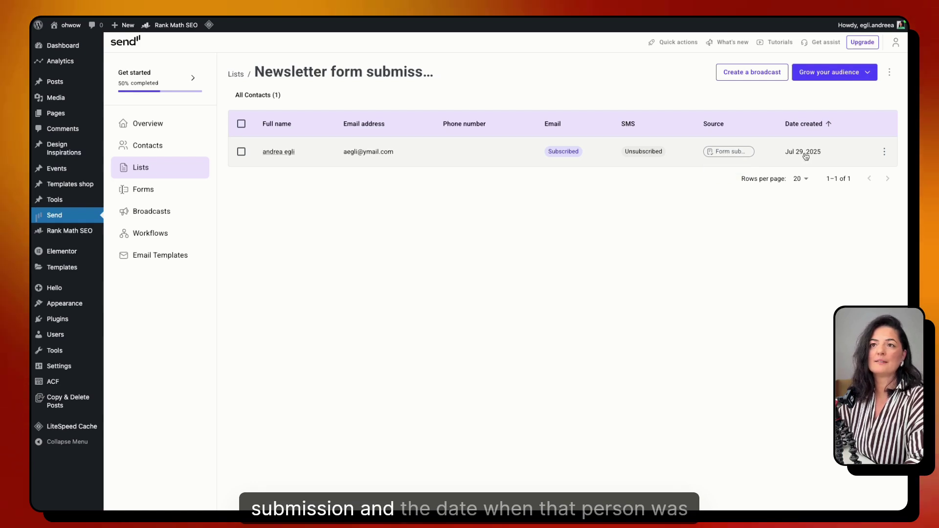
left_click(279, 152)
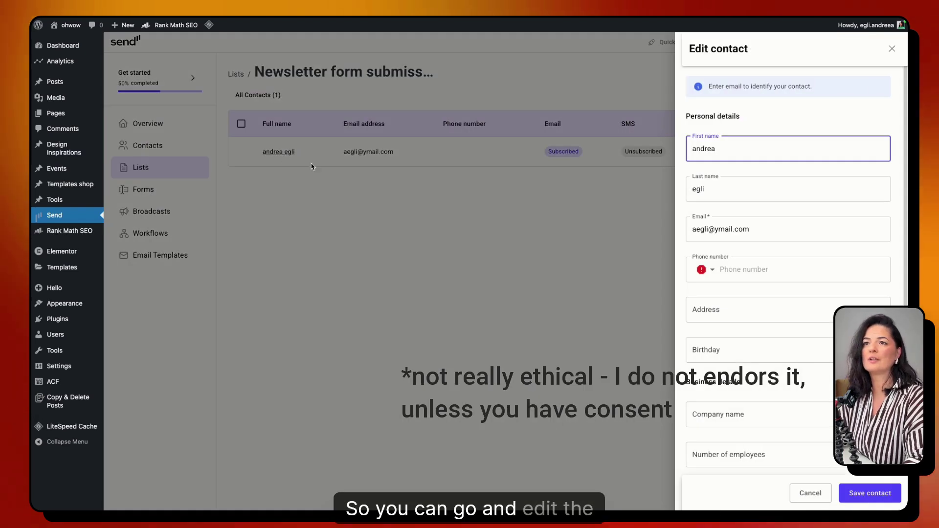
scroll(780, 351, "down", 4)
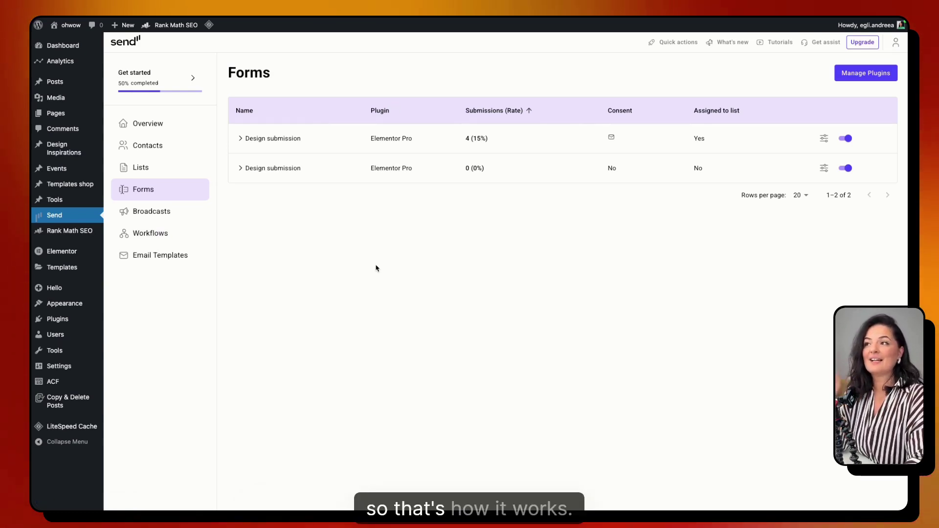
- Add the second contact to the Newsletter form submission list
left_click(142, 167)
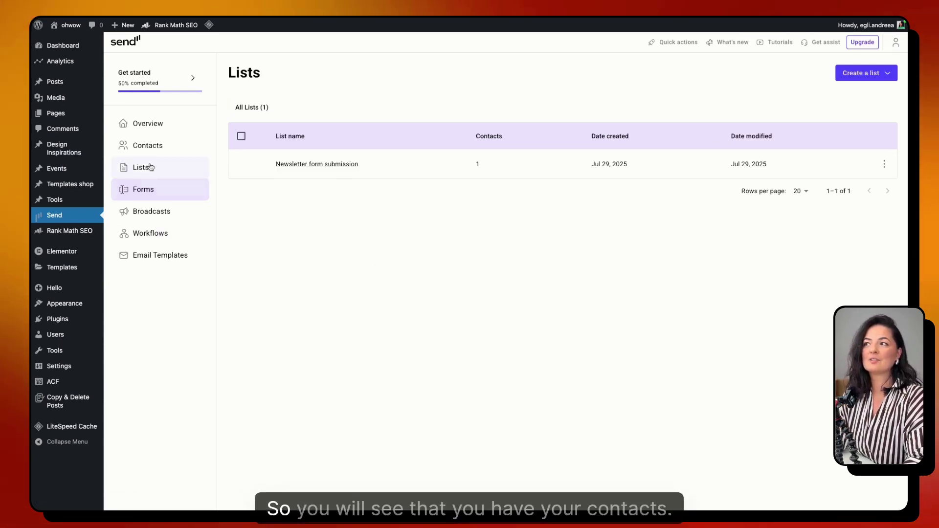
left_click(158, 148)
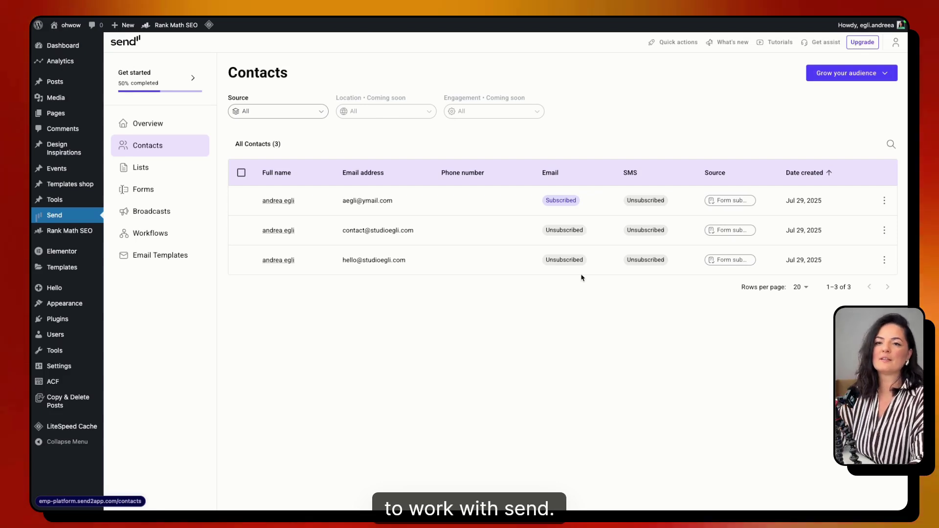
left_click(884, 230)
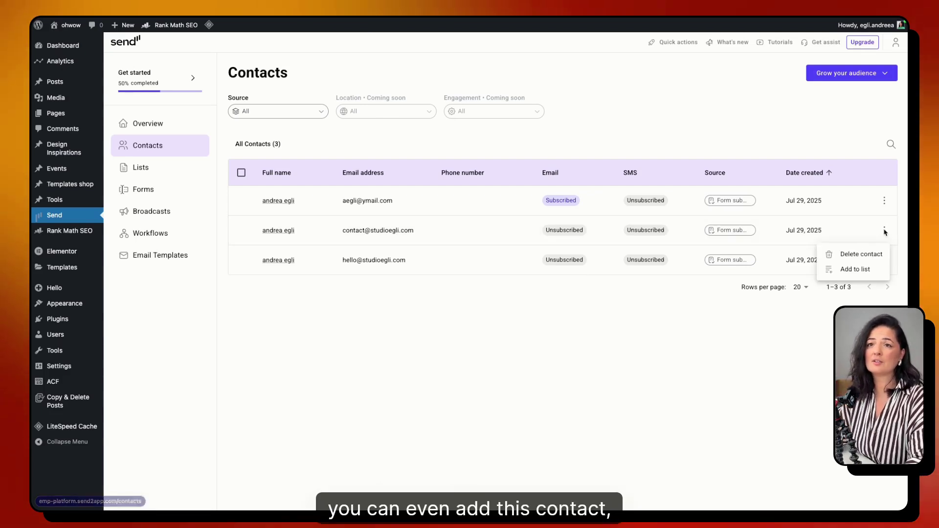
left_click(855, 270)
left_click(861, 124)
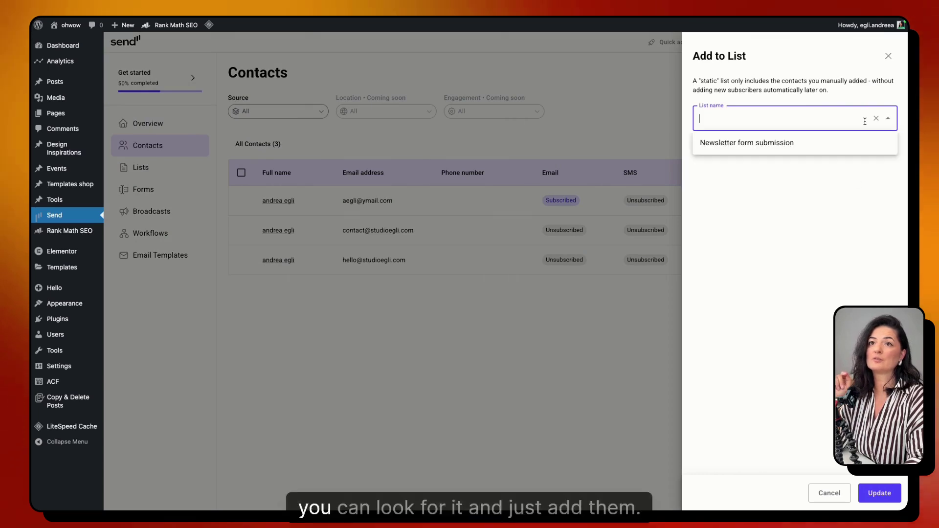
left_click(761, 145)
left_click(879, 494)
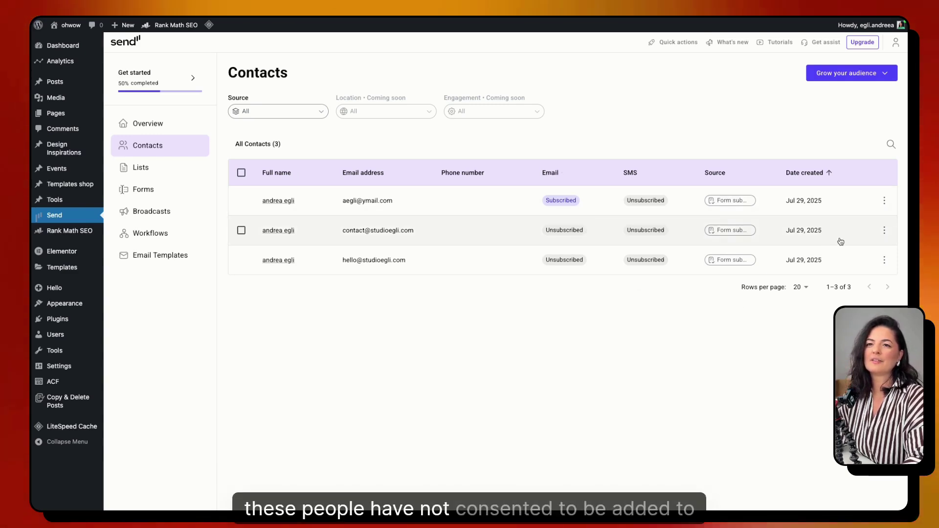
- Add the third contact to the Newsletter form submission list and review its details
left_click(885, 260)
left_click(855, 299)
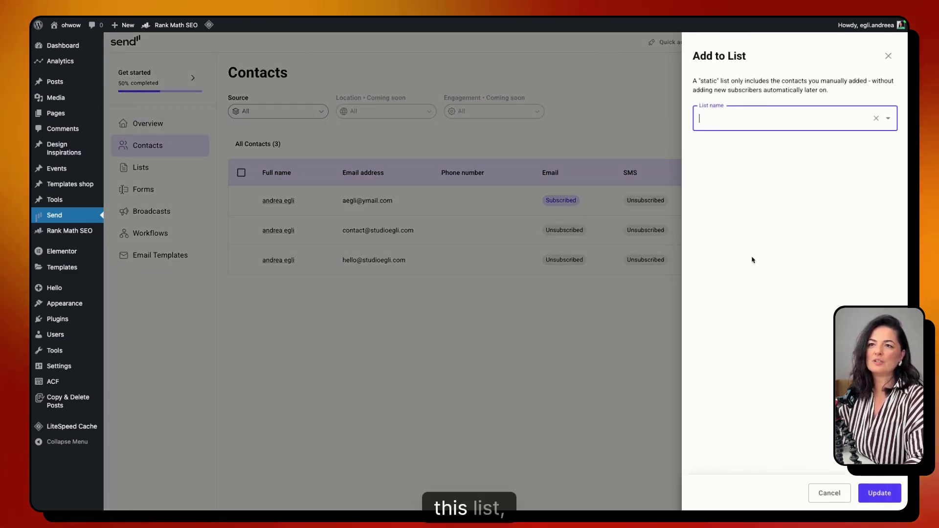
left_click(738, 118)
left_click(739, 141)
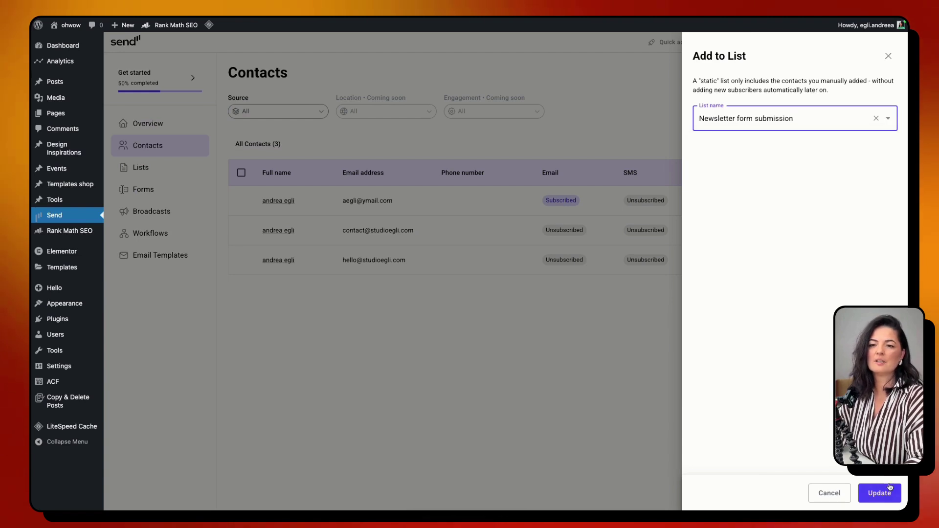
left_click(879, 493)
left_click(885, 259)
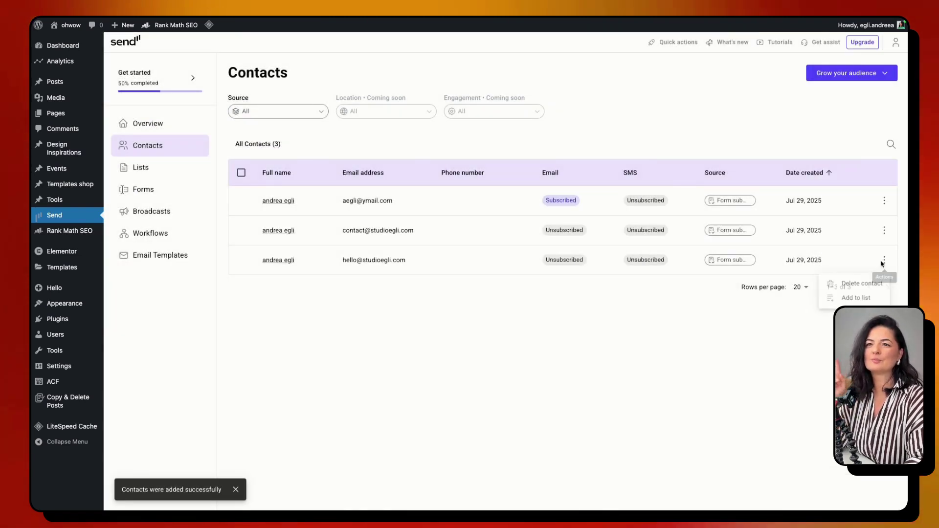
left_click(851, 281)
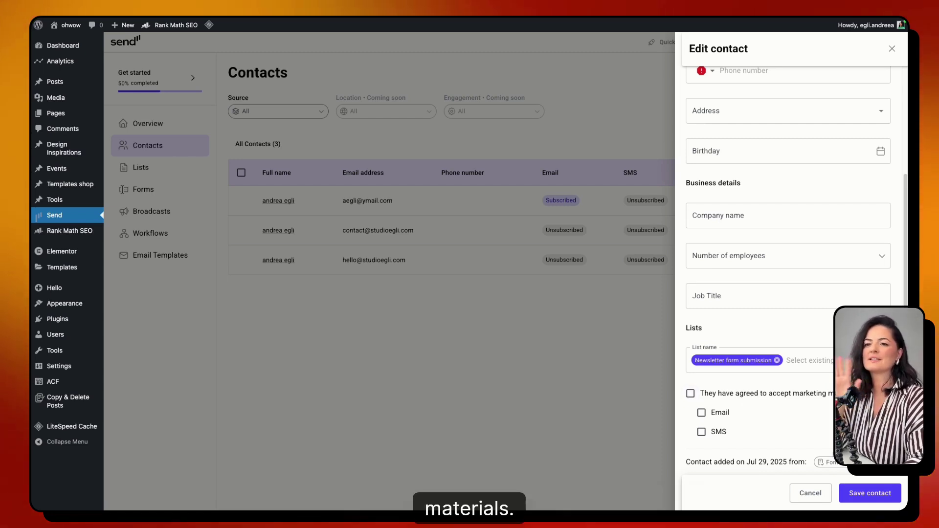
left_click(642, 377)
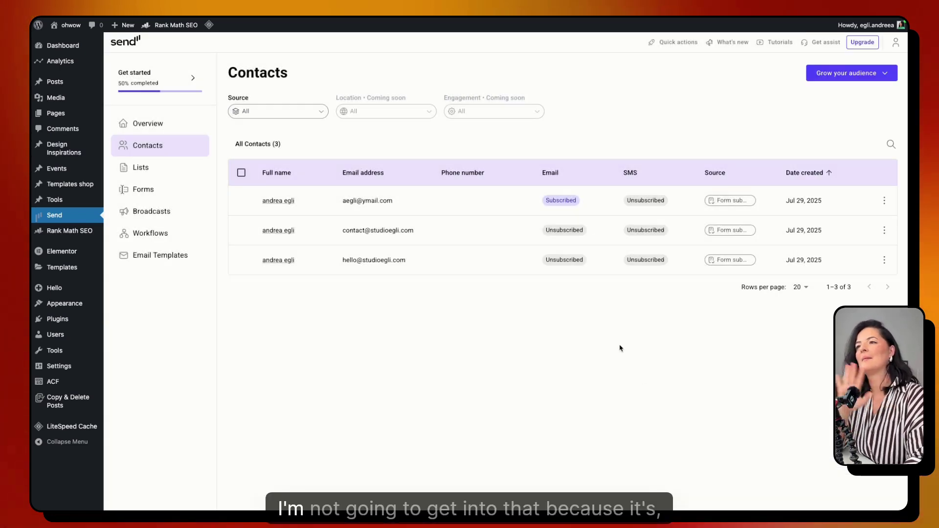